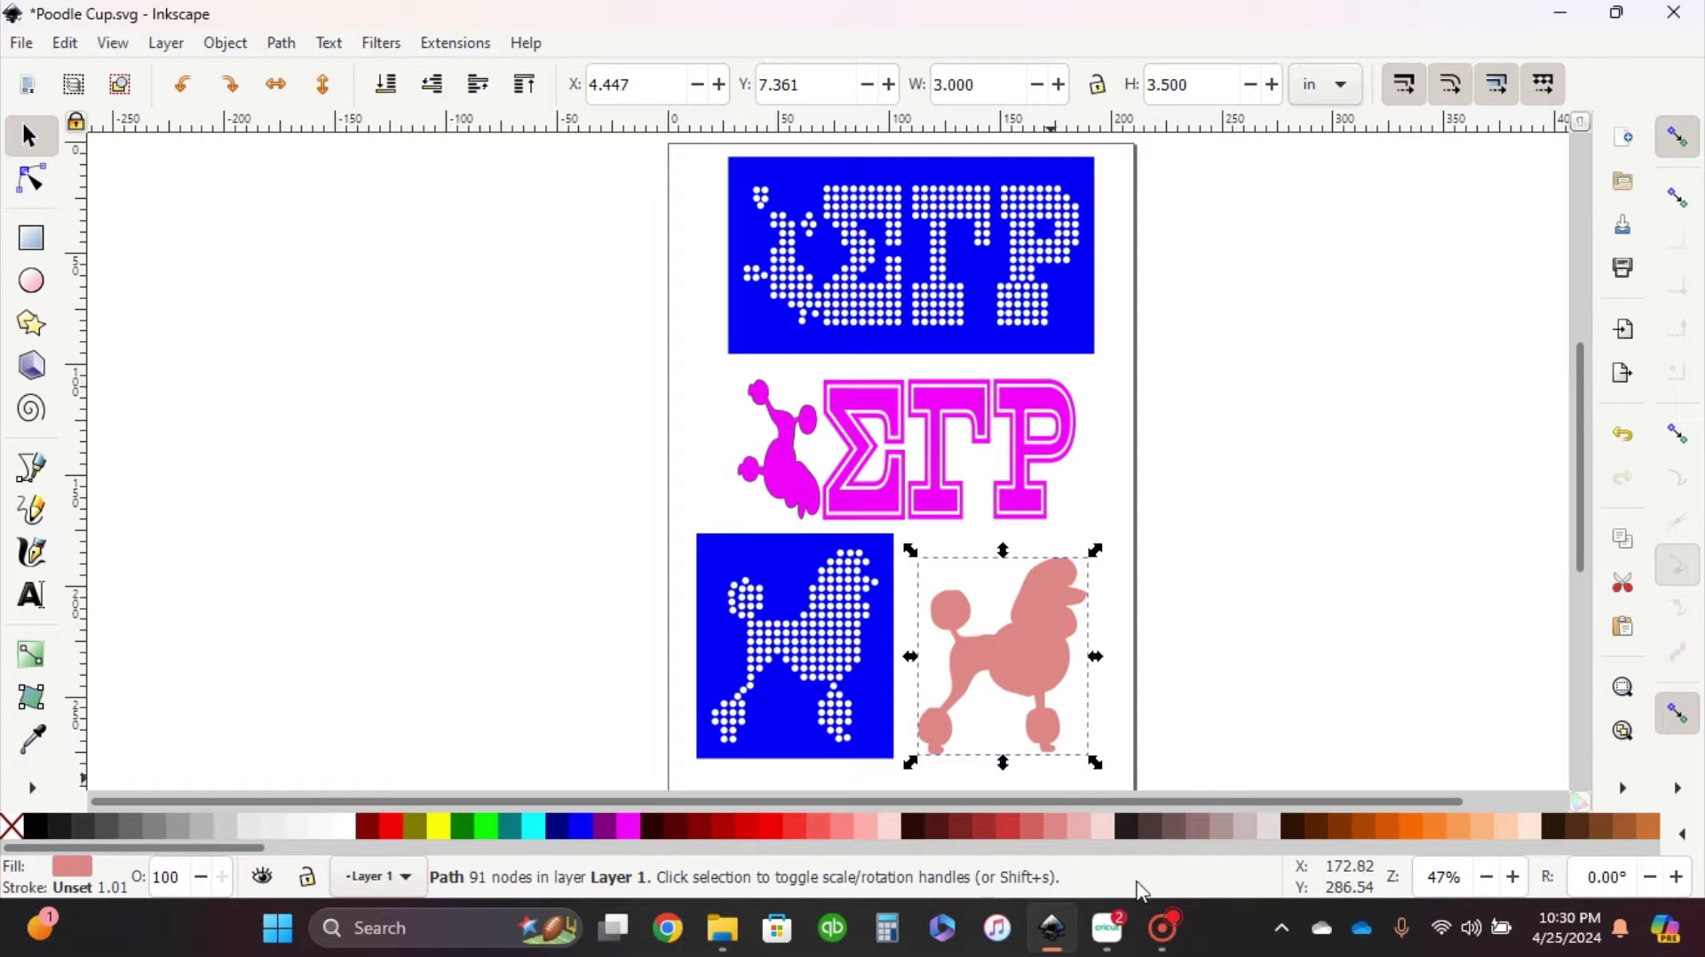
- Switch to Cricut Design Space, start a new project and upload the Poodle Cup file from the FreeJay Designs folder
left_click(1108, 947)
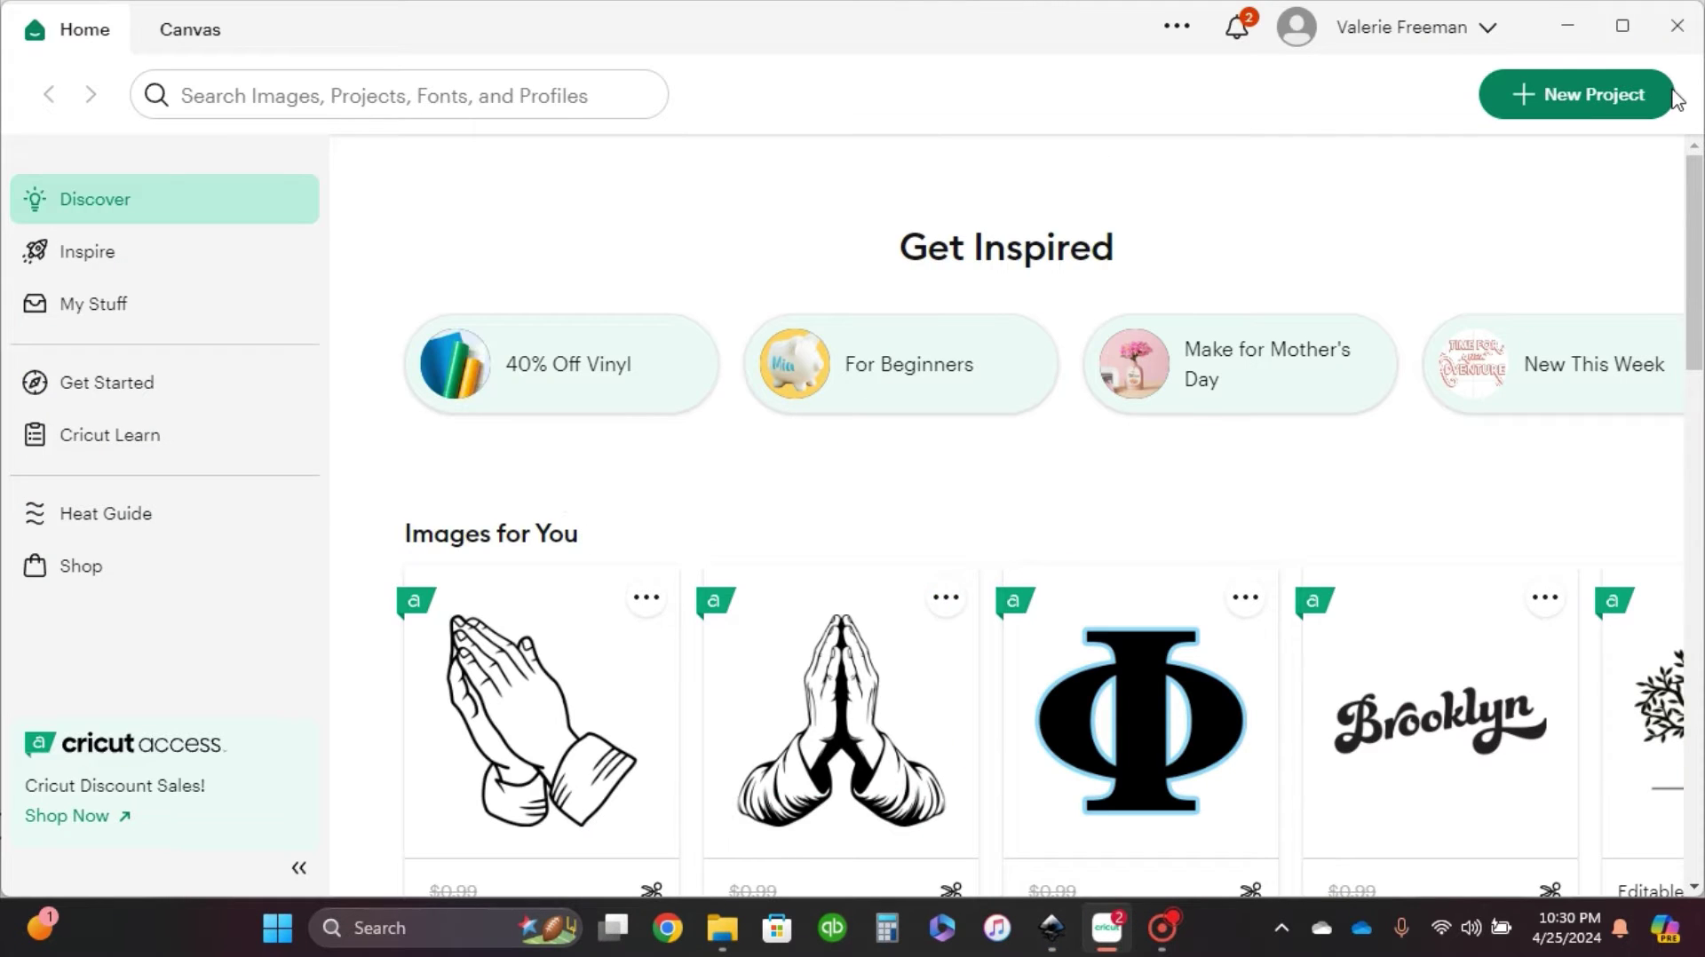
left_click(1586, 97)
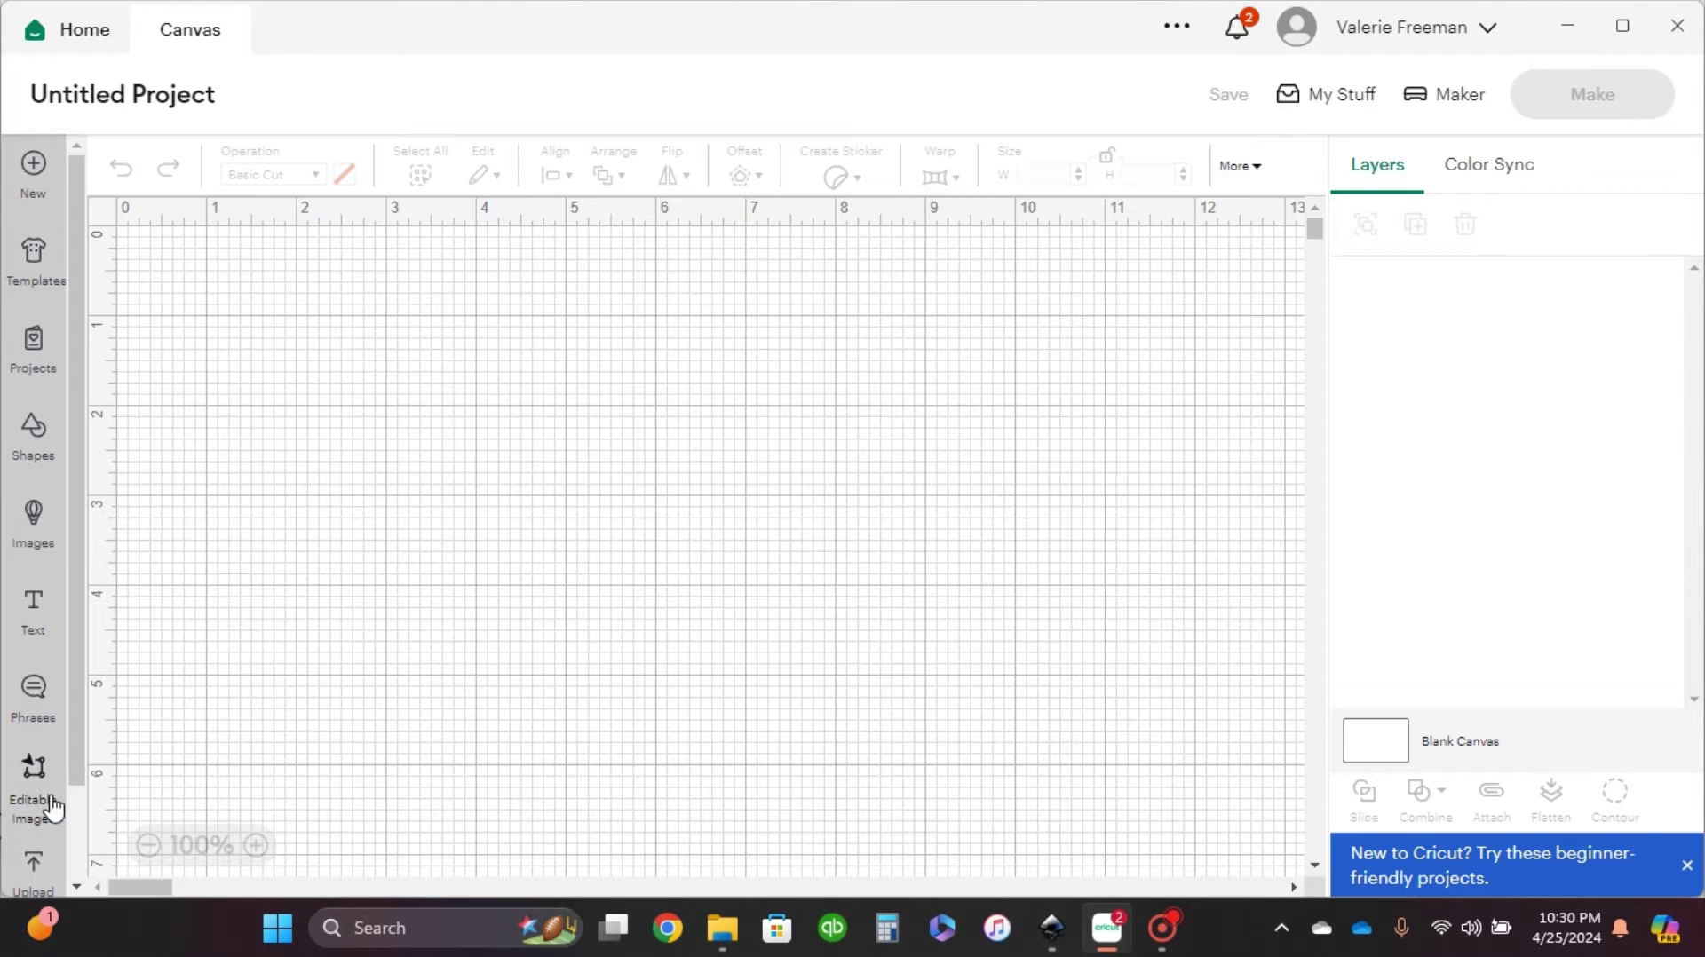
left_click(33, 865)
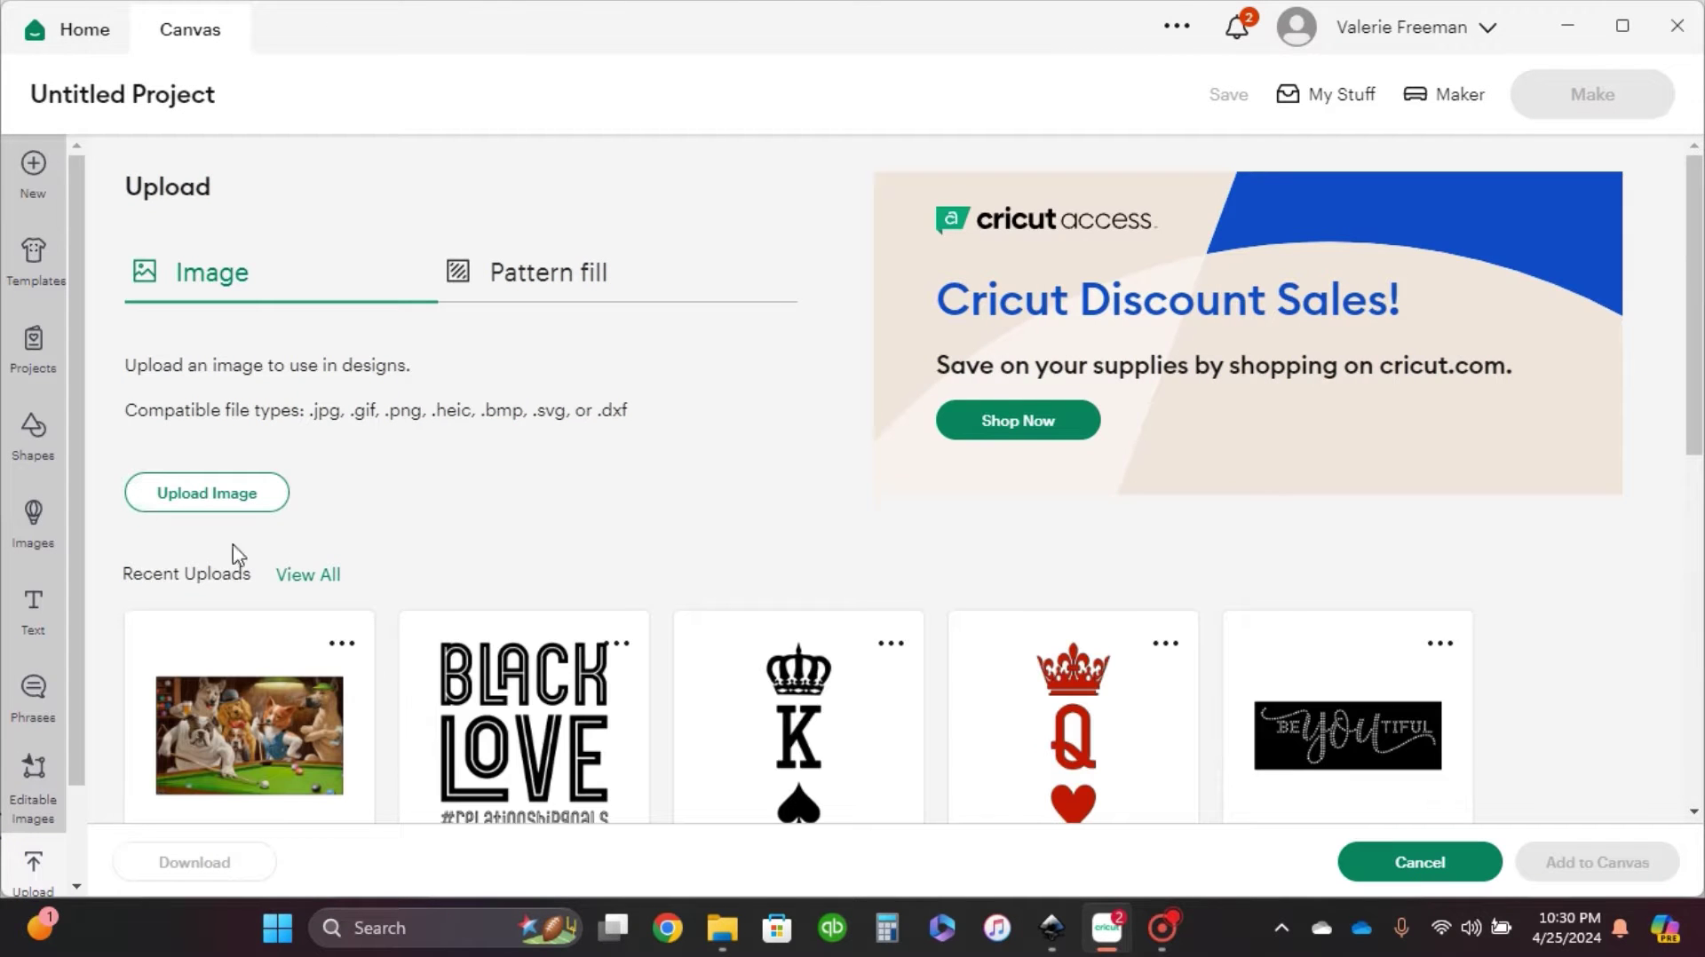
left_click(235, 496)
left_click(722, 928)
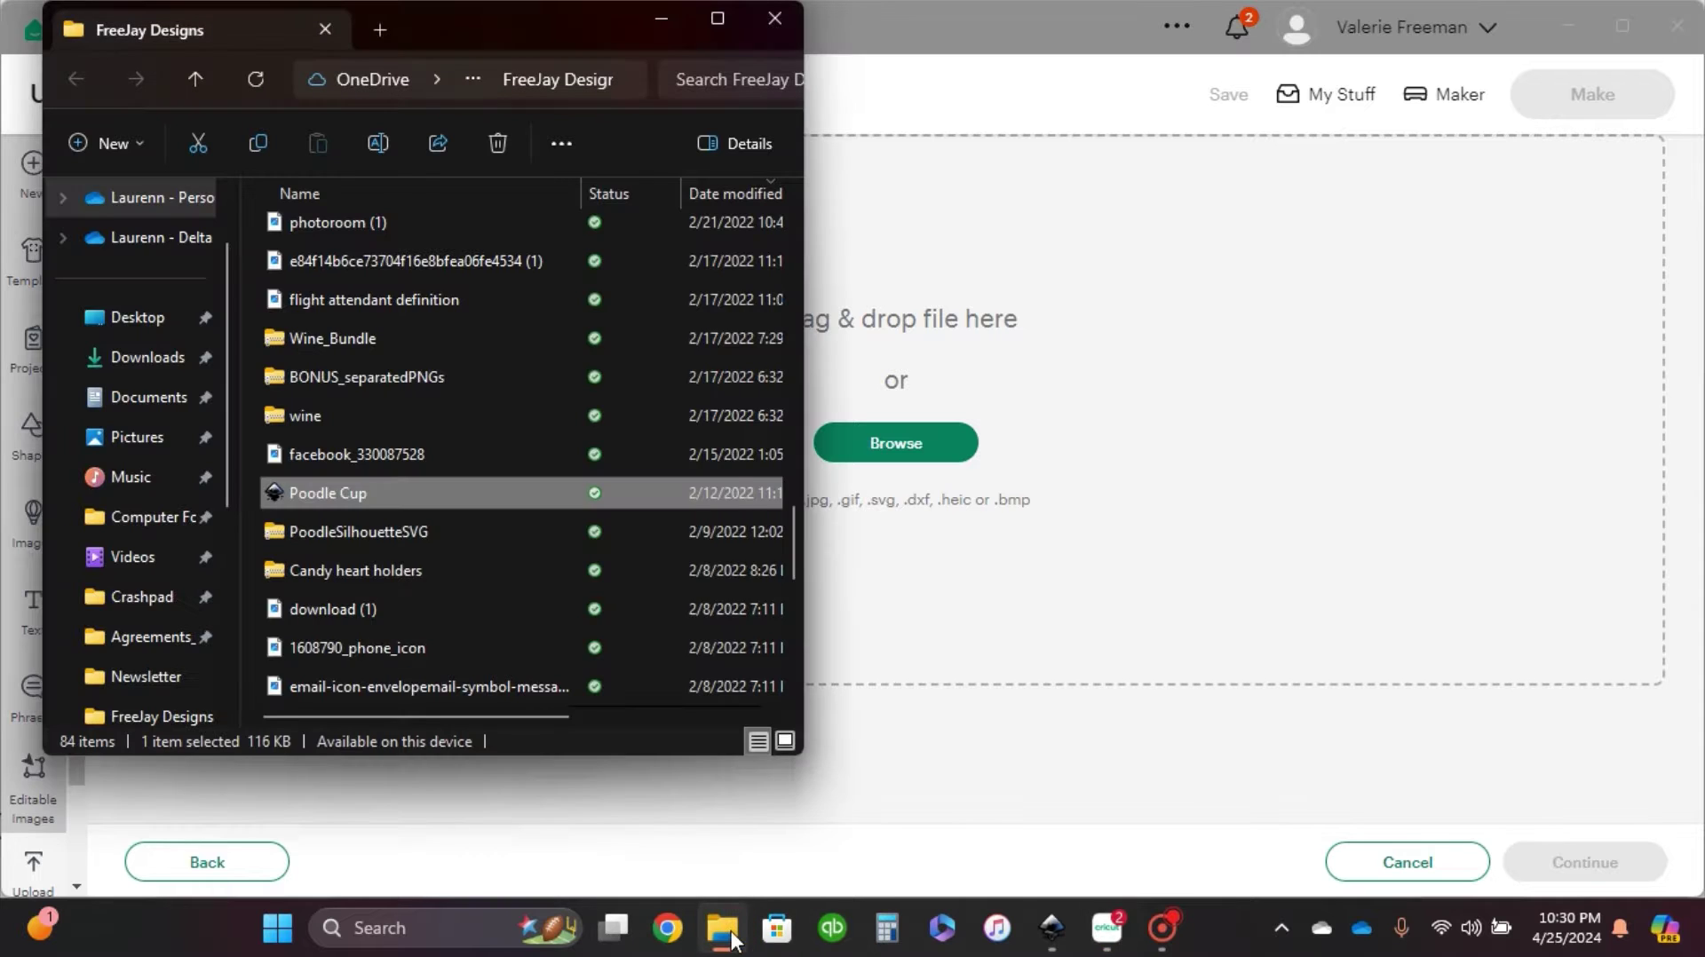
left_click(371, 492)
left_click_drag(371, 492, 1229, 578)
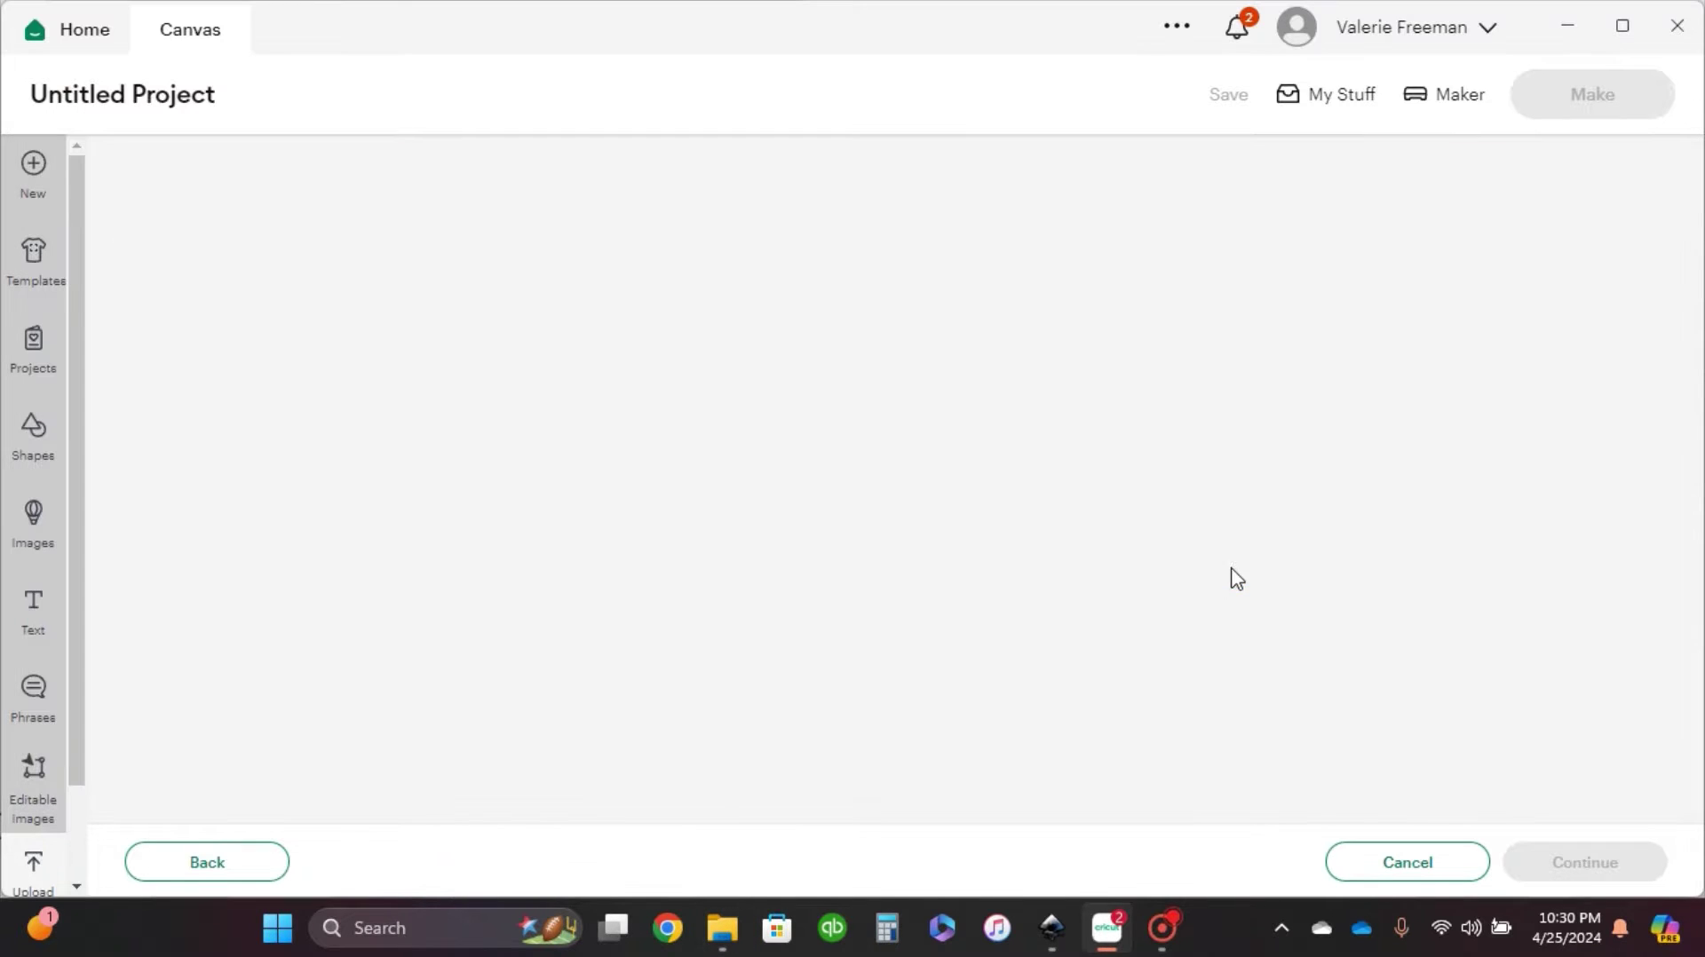
left_click(1590, 866)
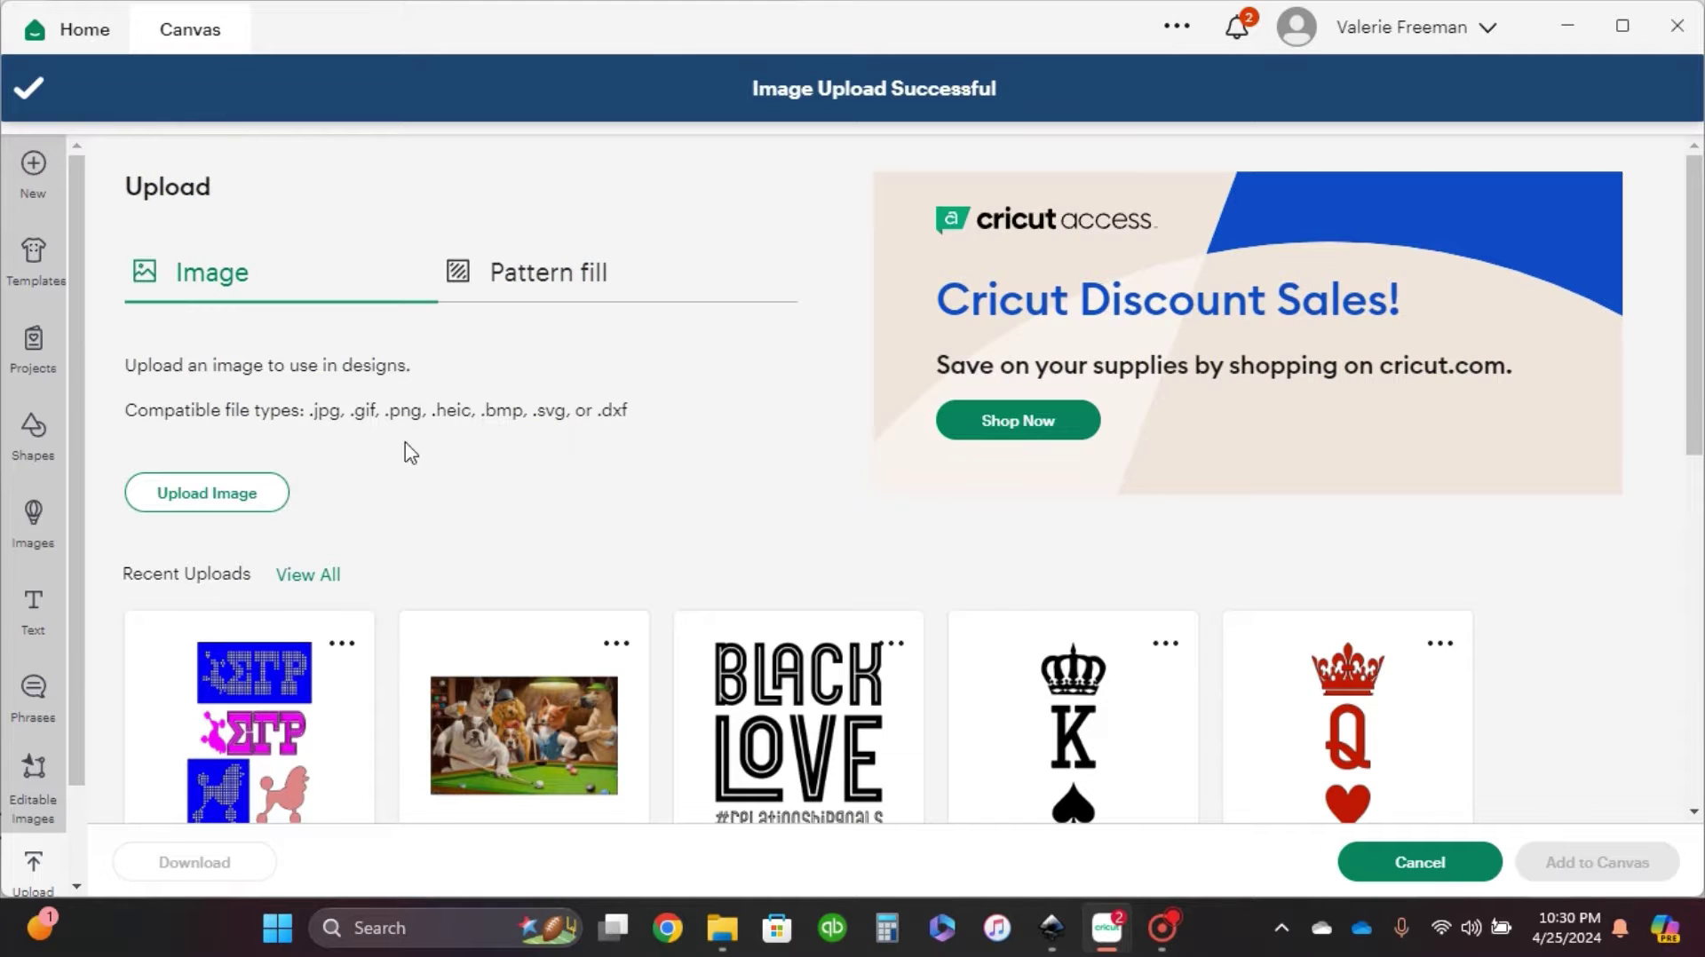
- Add the uploaded Poodle Cup image to the canvas and ungroup it into separate layers
left_click(210, 737)
left_click(1623, 863)
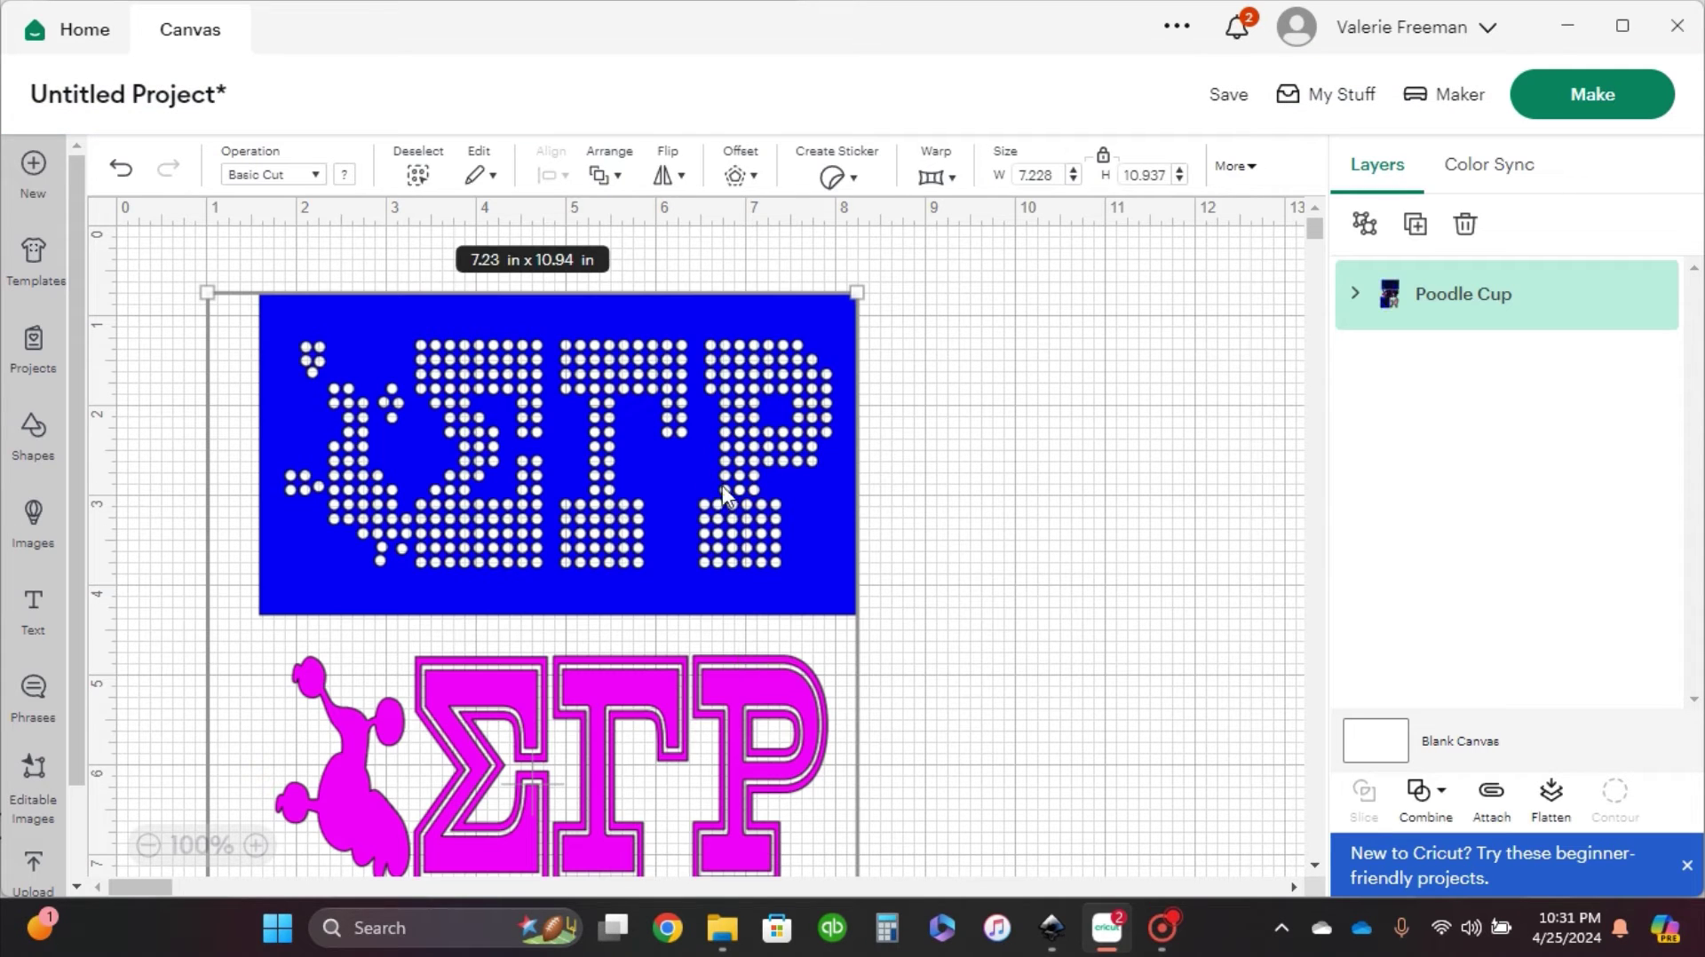
left_click(1368, 228)
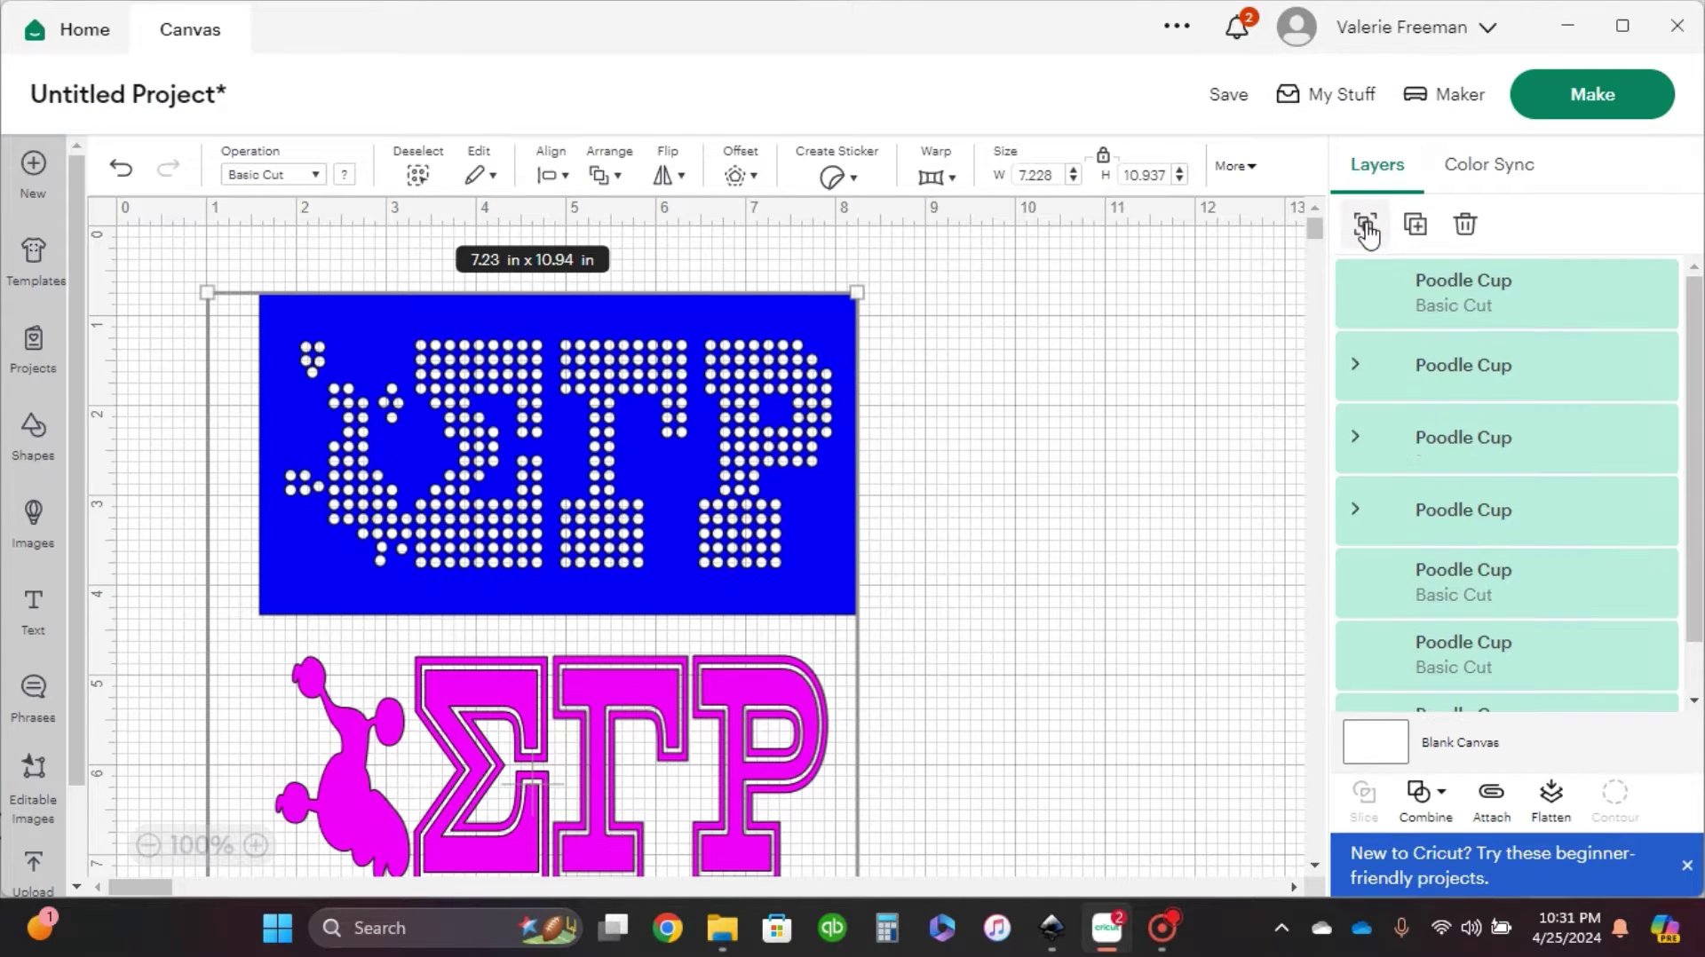
- Delete the blue rhinestone lettering template and the magenta poodle and Greek letters, keeping the two large poodle designs
left_click(983, 391)
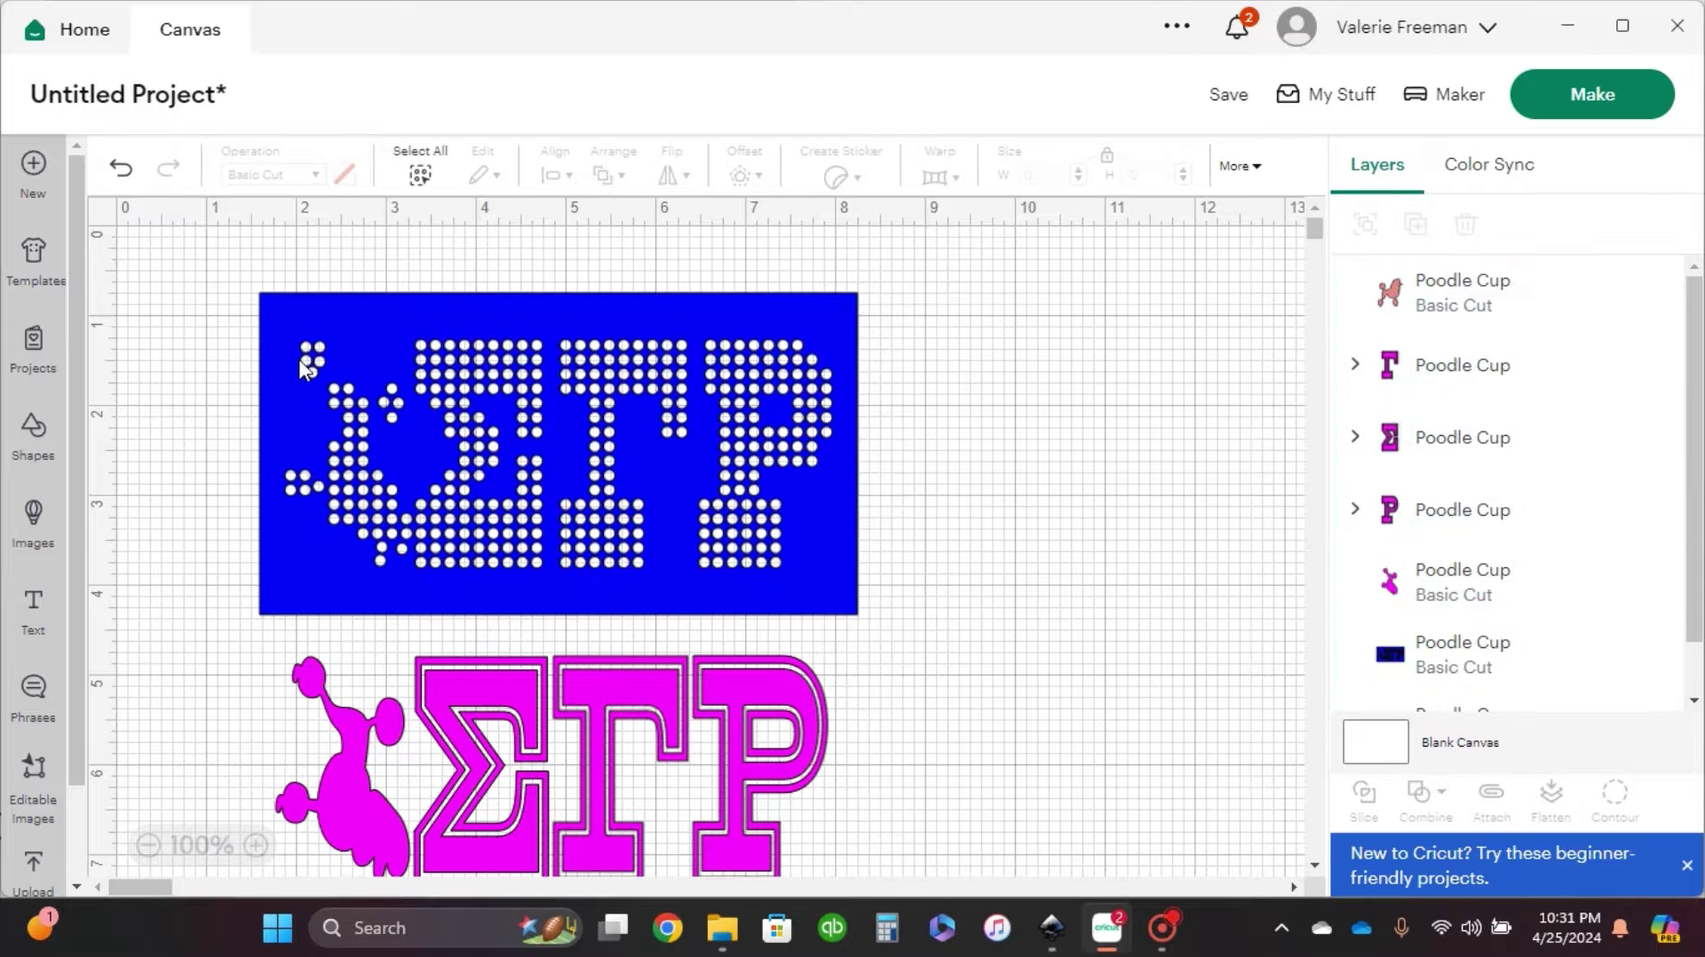
left_click_drag(205, 251, 1020, 881)
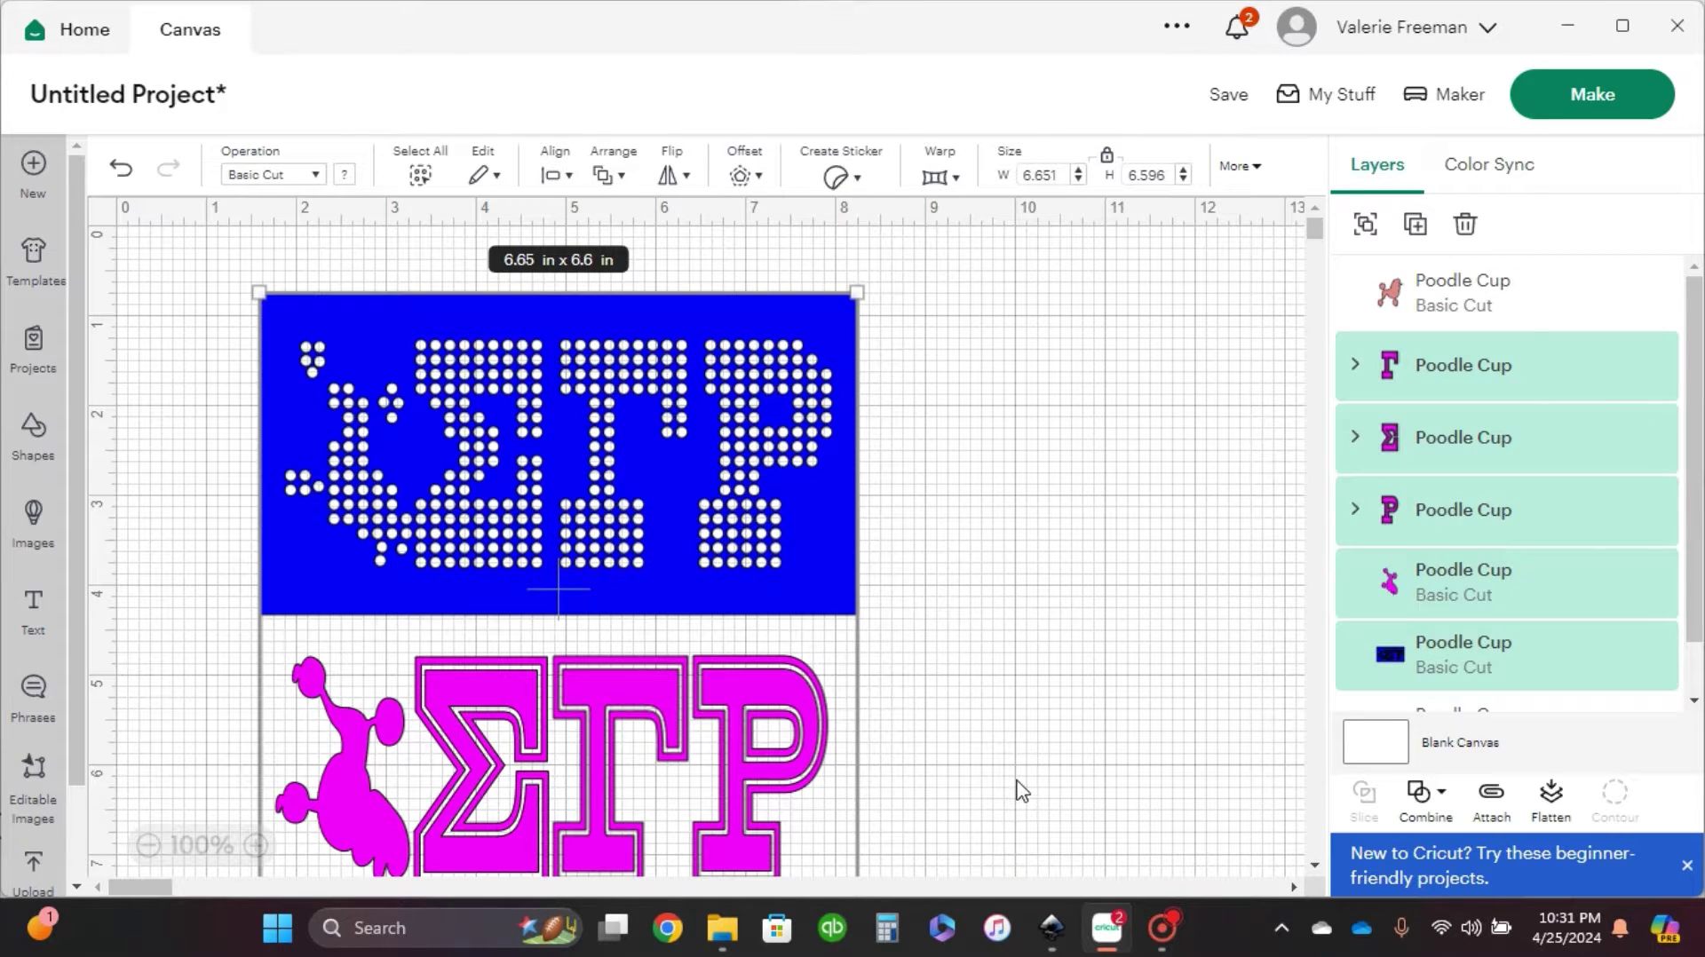
key("Delete")
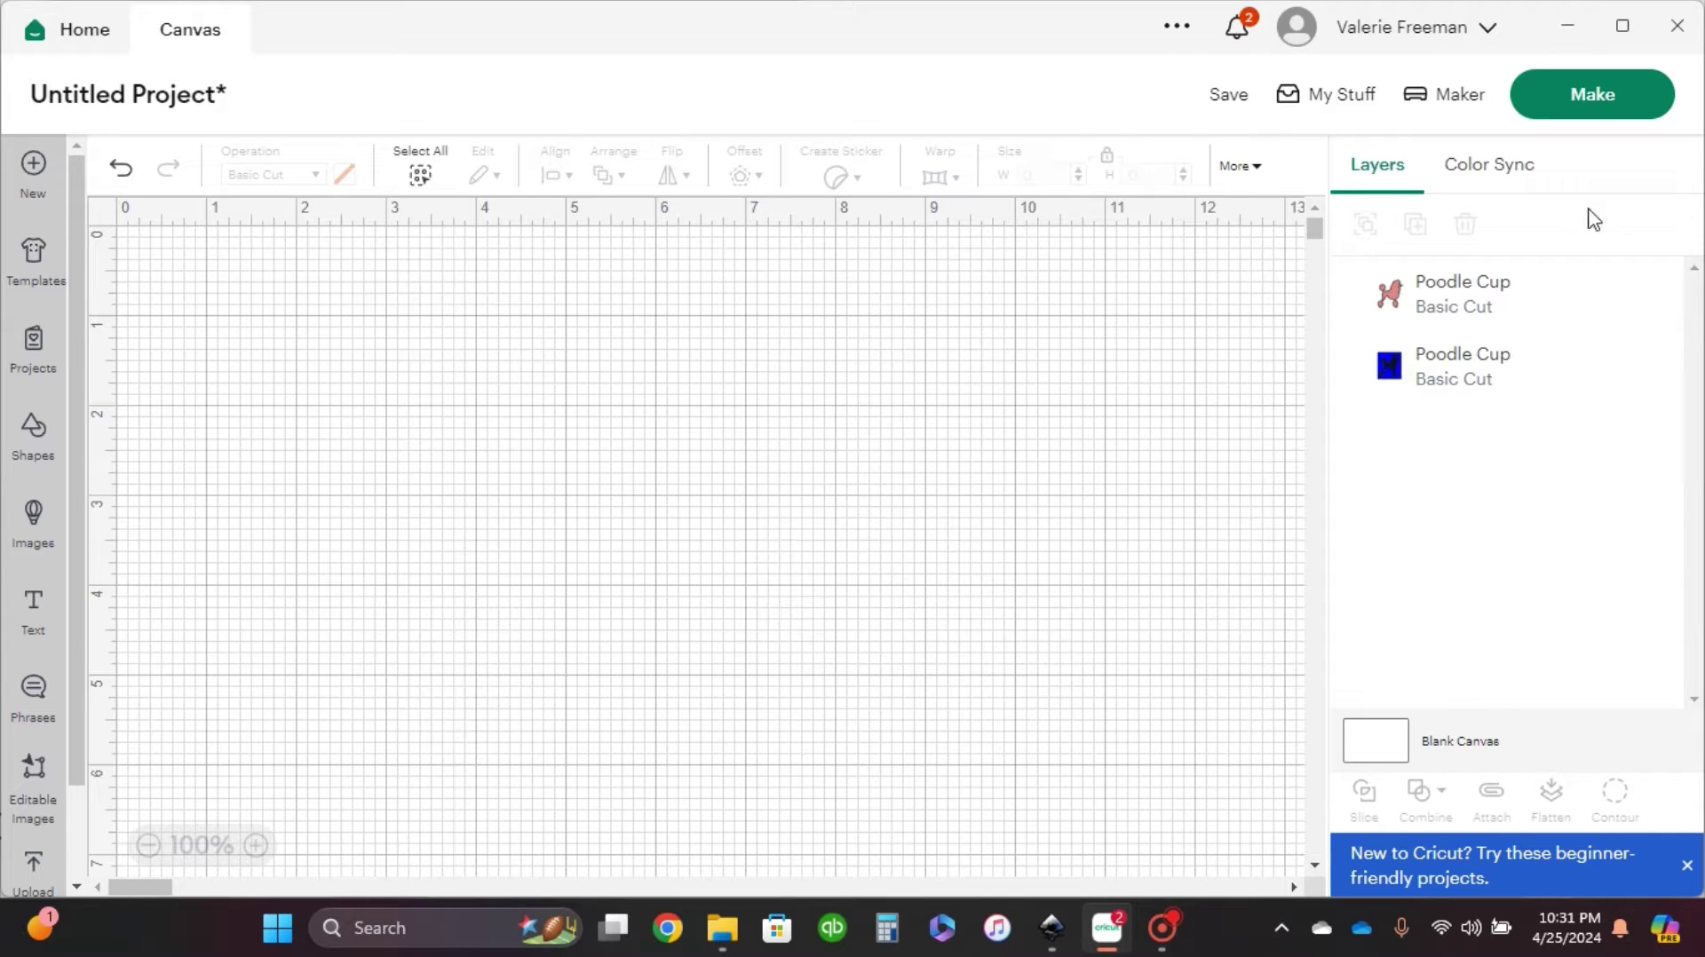
- Switch to Inkscape and check the original width and height of the blue rhinestone poodle template in inches
left_click(1449, 307)
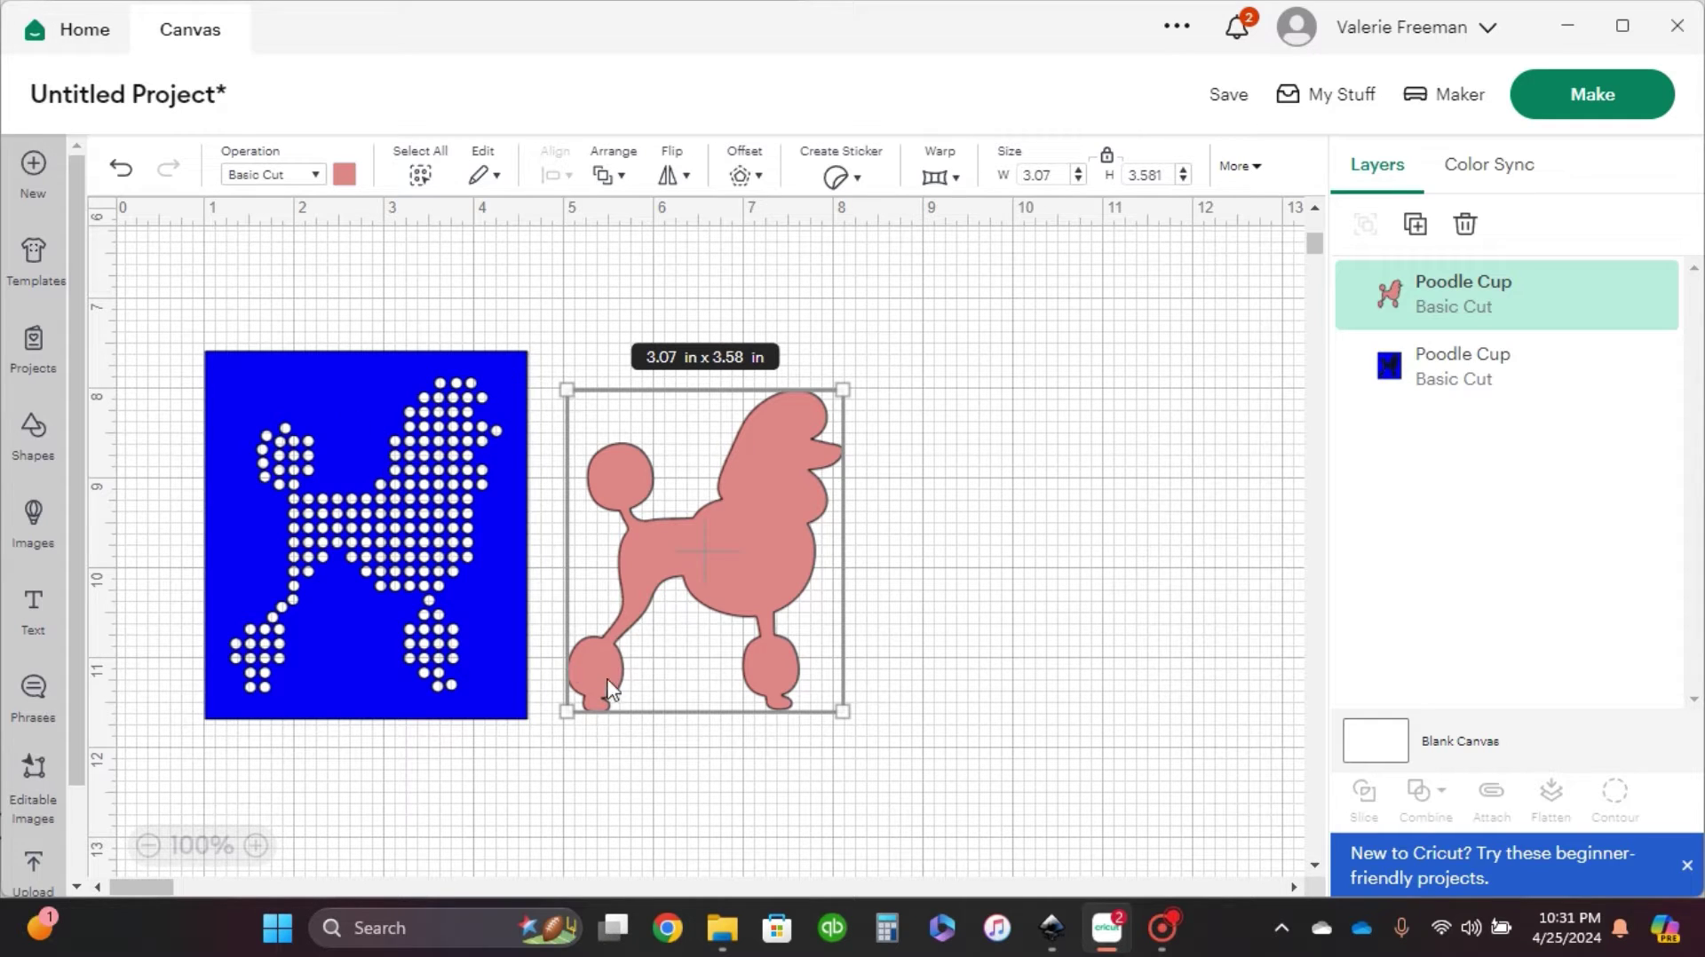
left_click(359, 376)
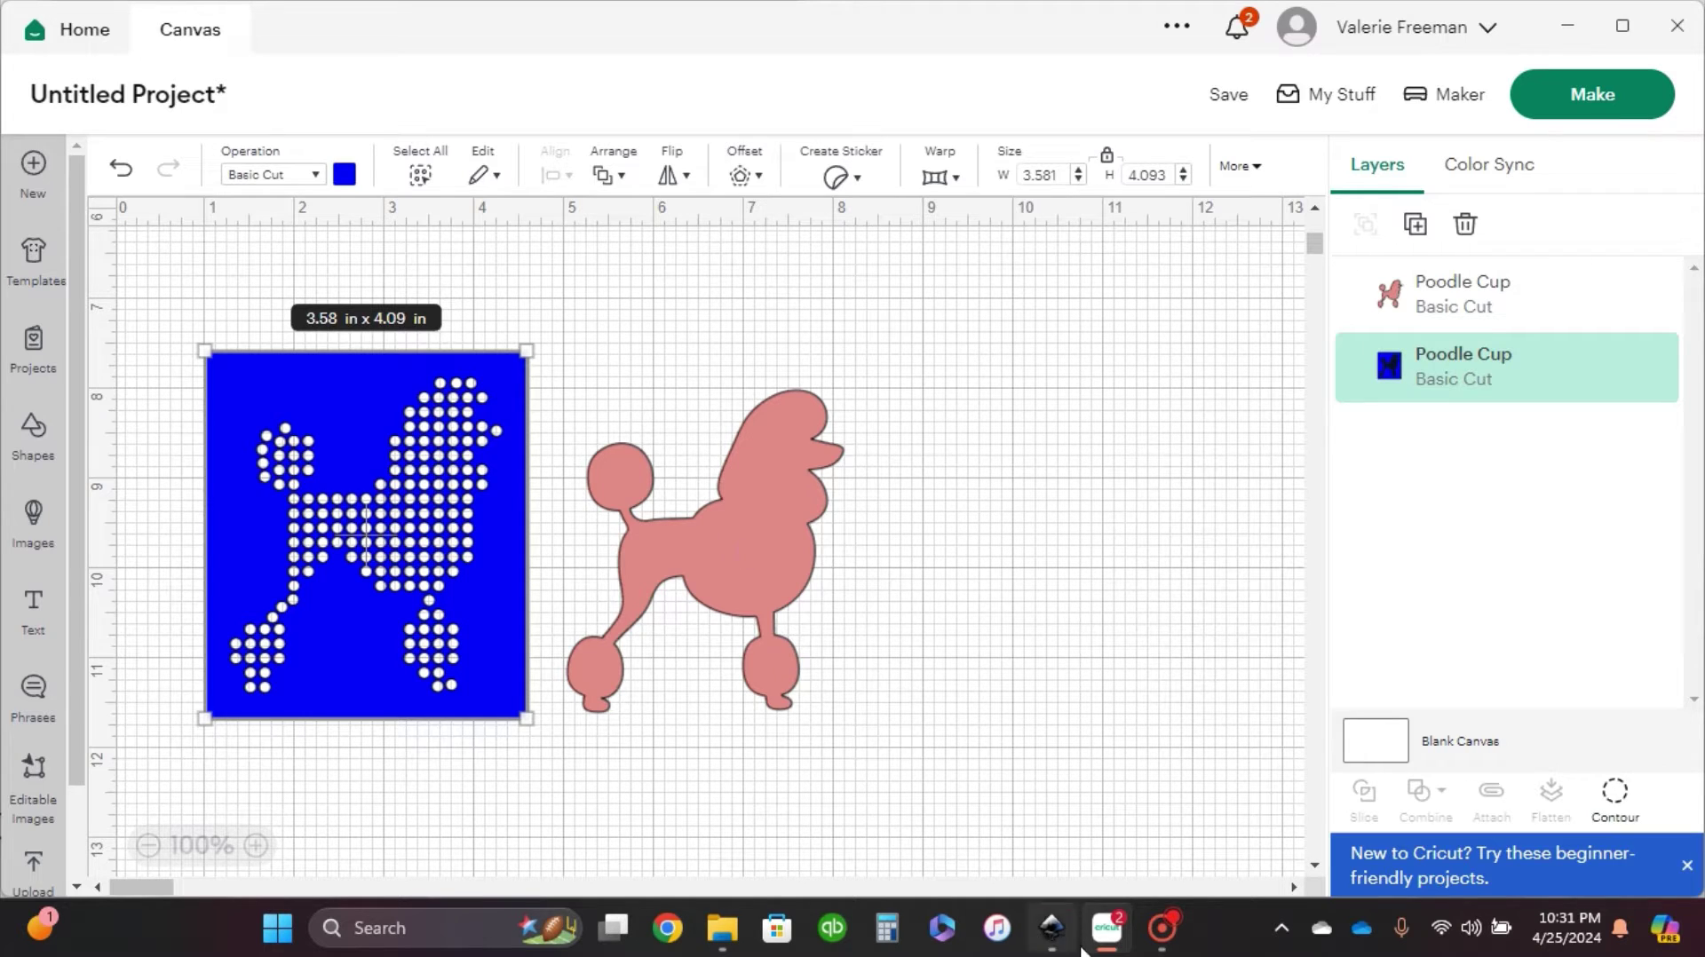
mouse_move(1059, 954)
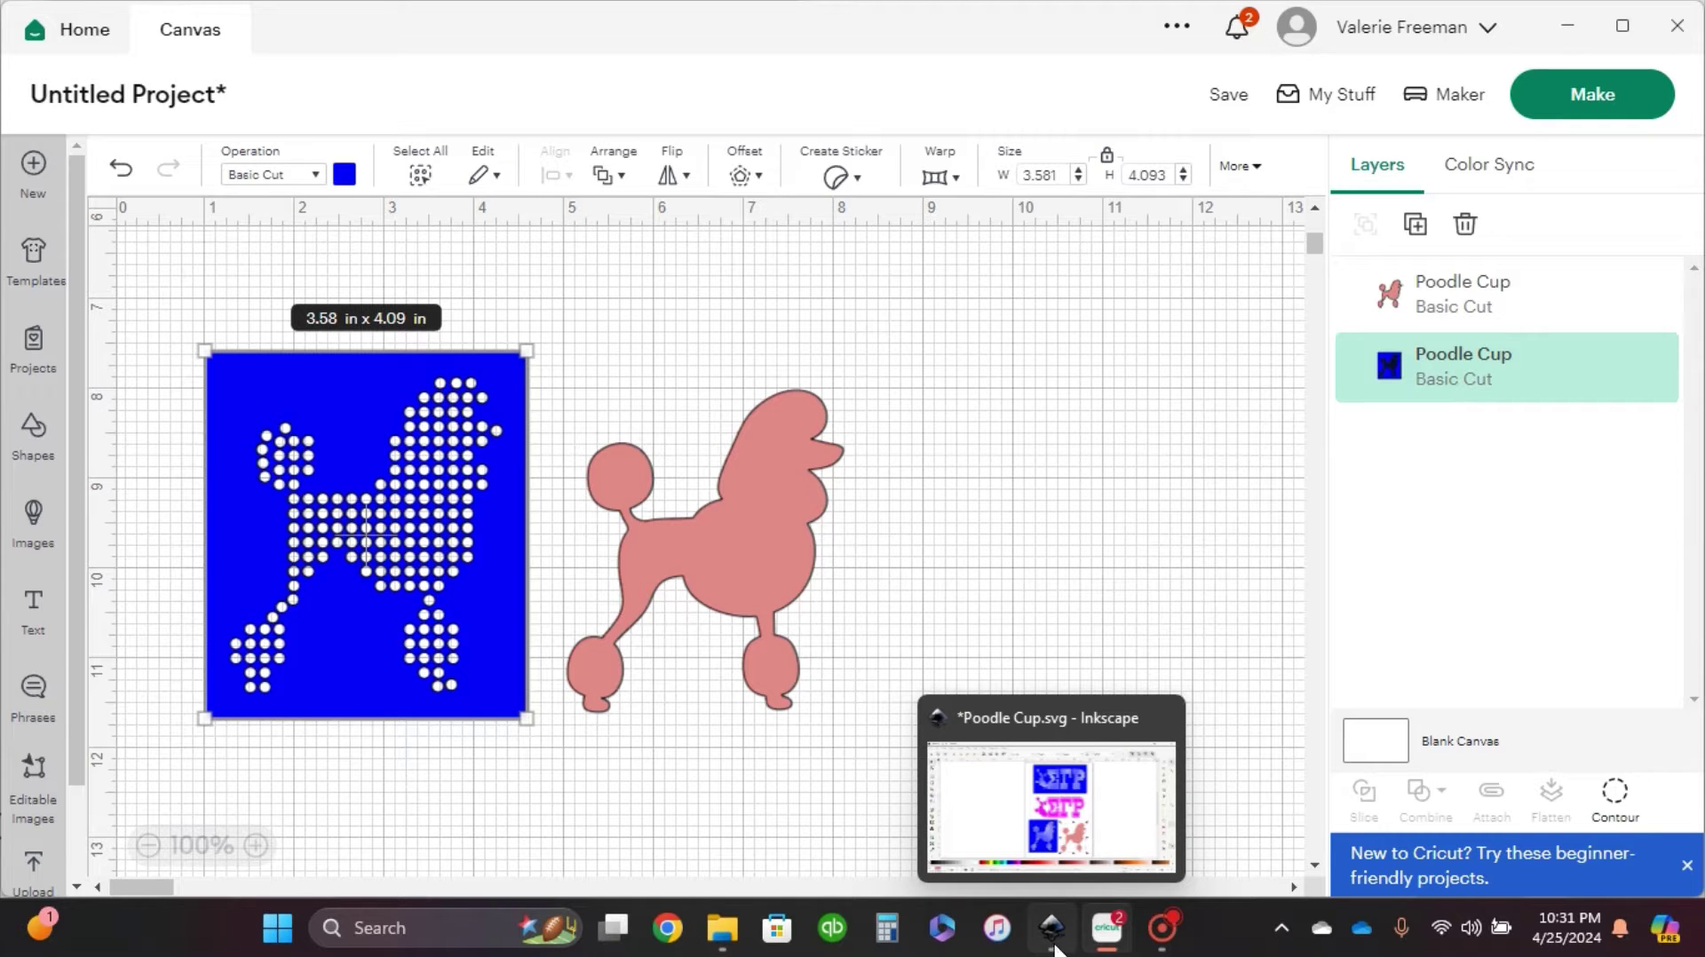
left_click(1052, 936)
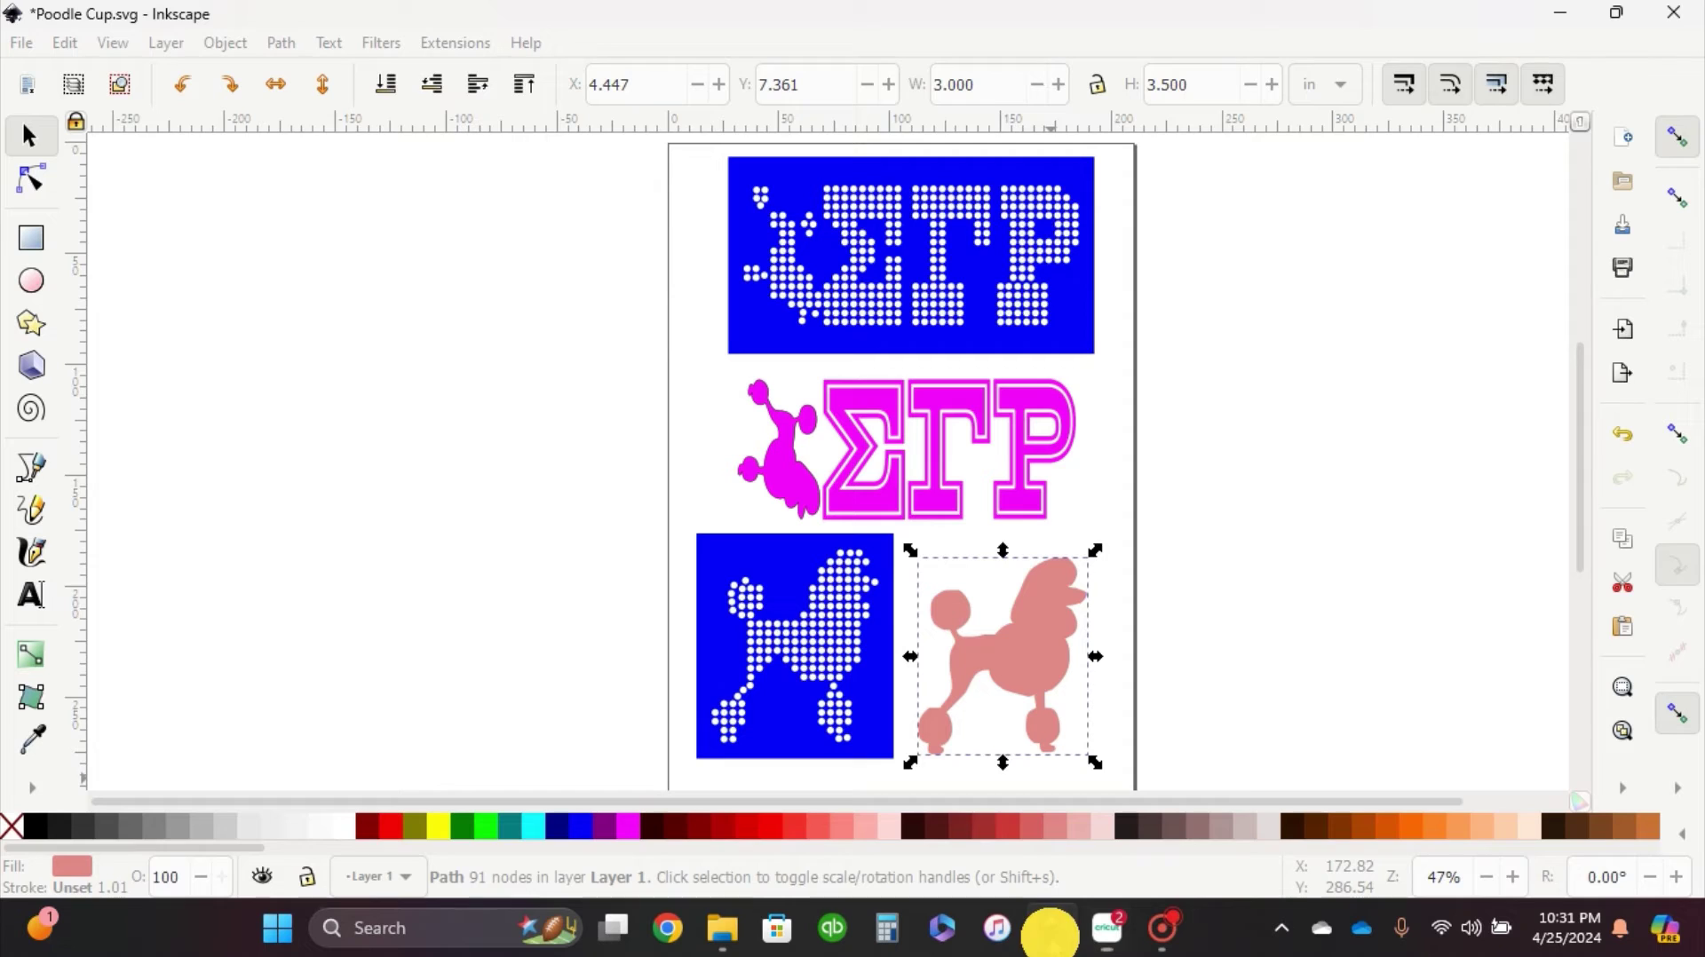
left_click(837, 685)
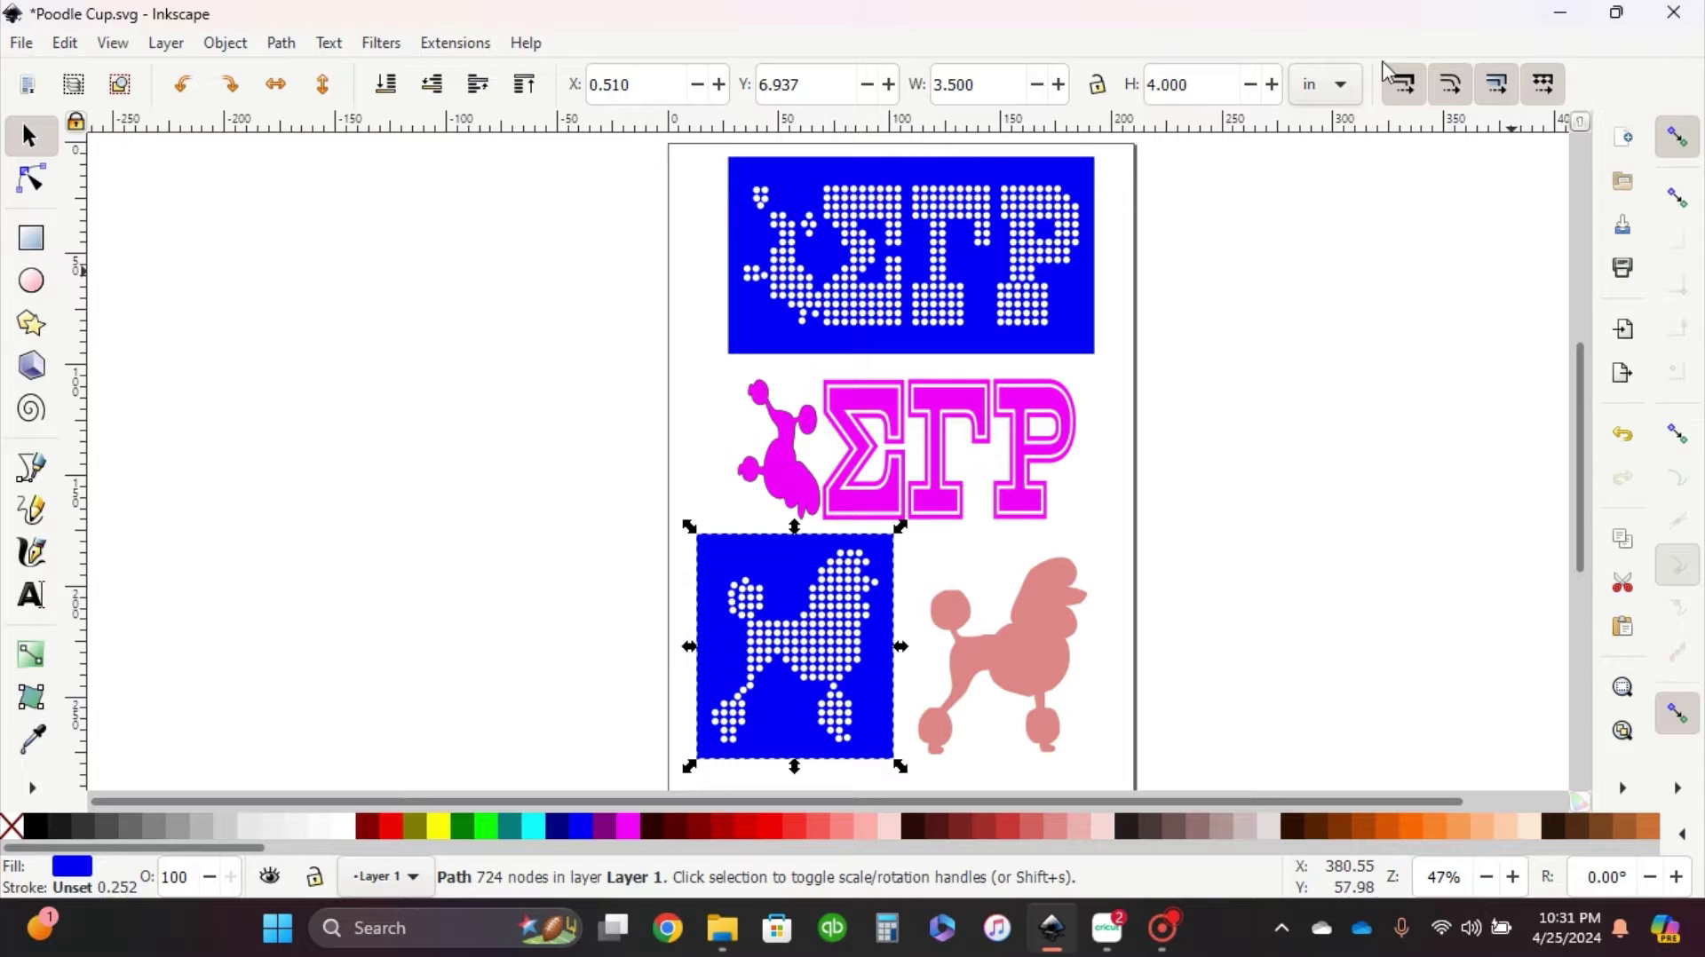
left_click(1322, 85)
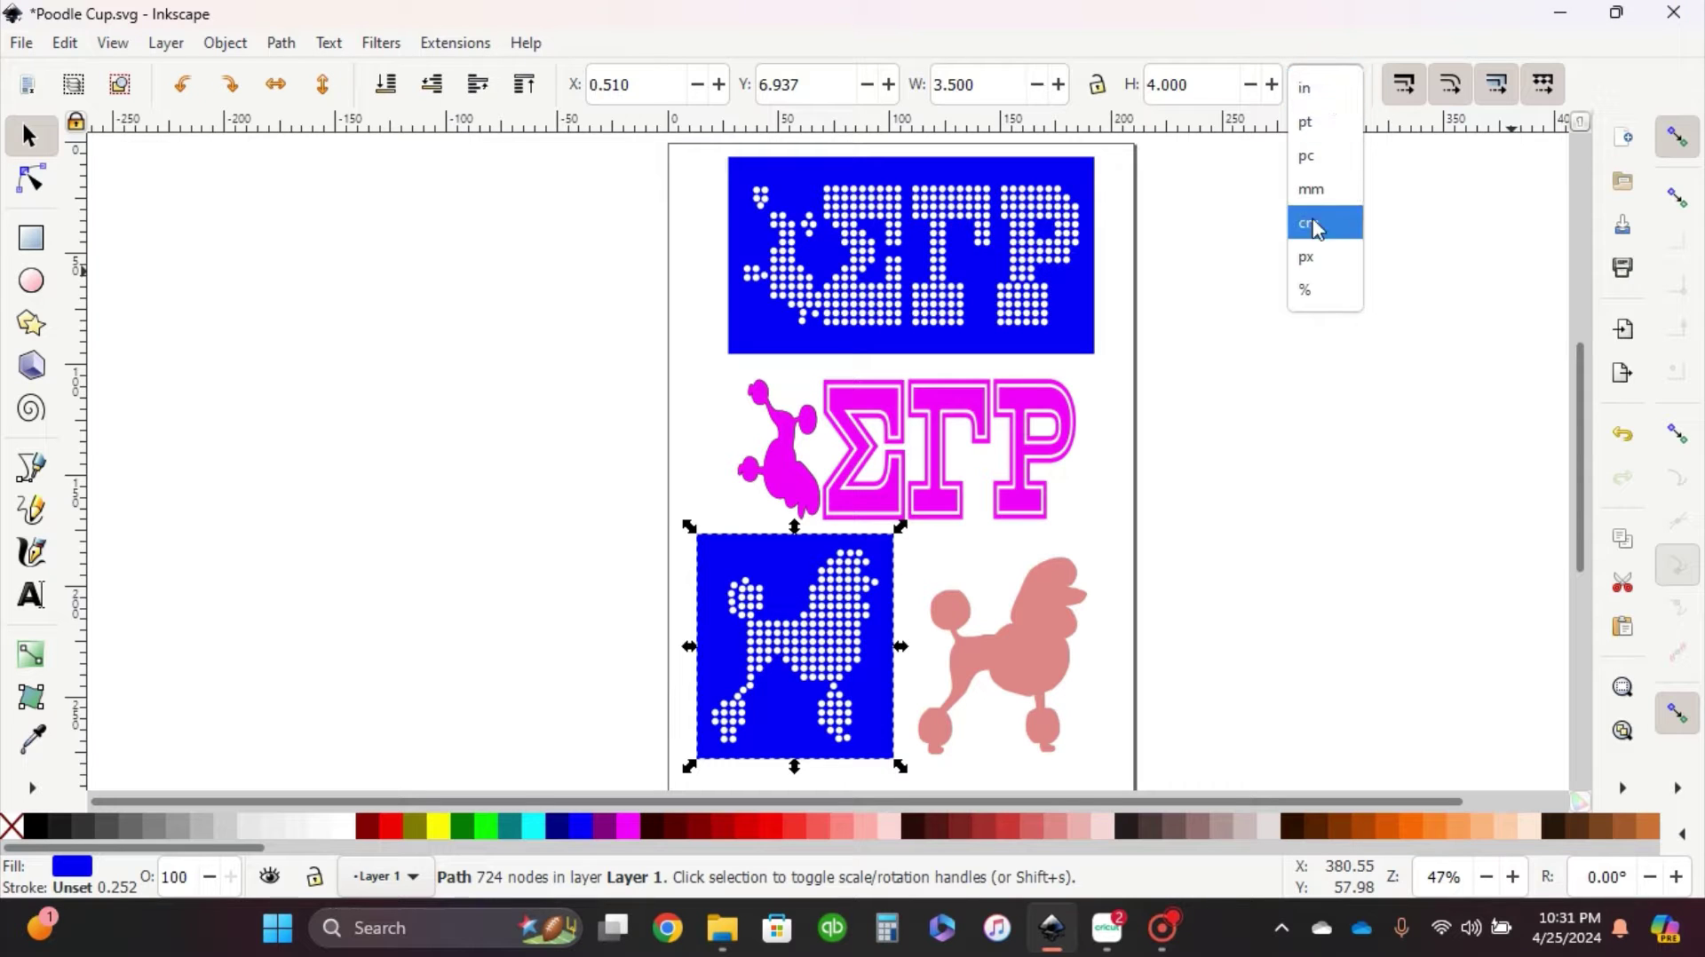
left_click(1333, 89)
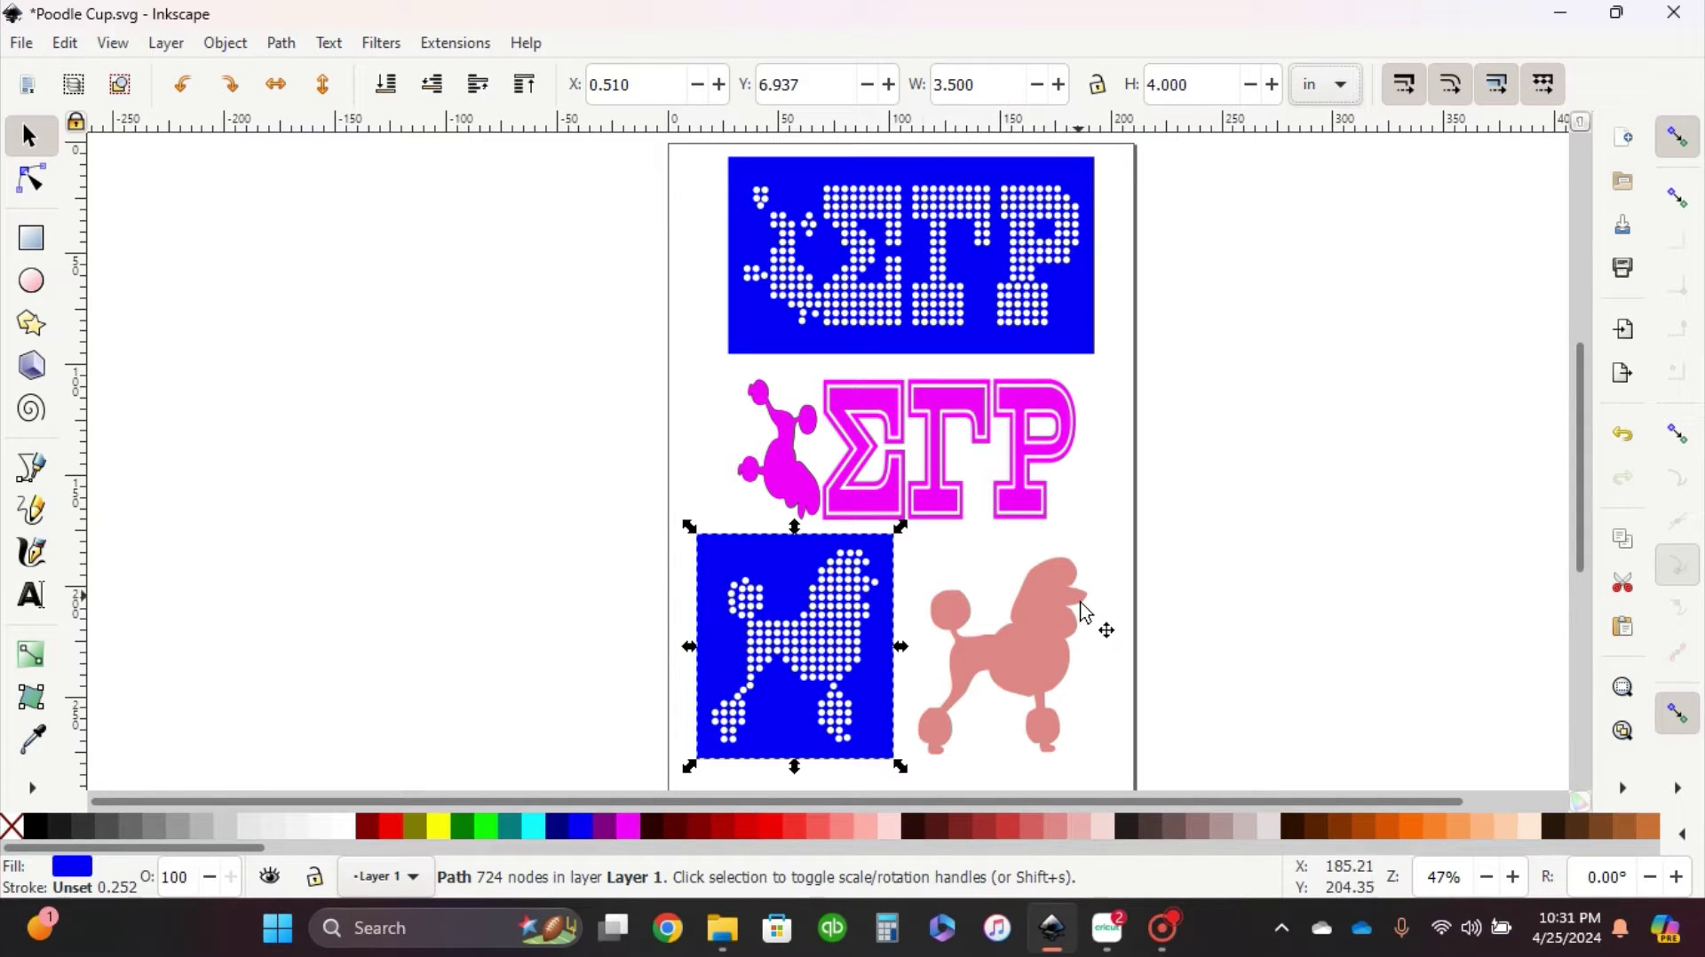
- Return to Cricut Design Space and set the blue poodle template's width to 3.5 in with proportions locked
left_click(1105, 928)
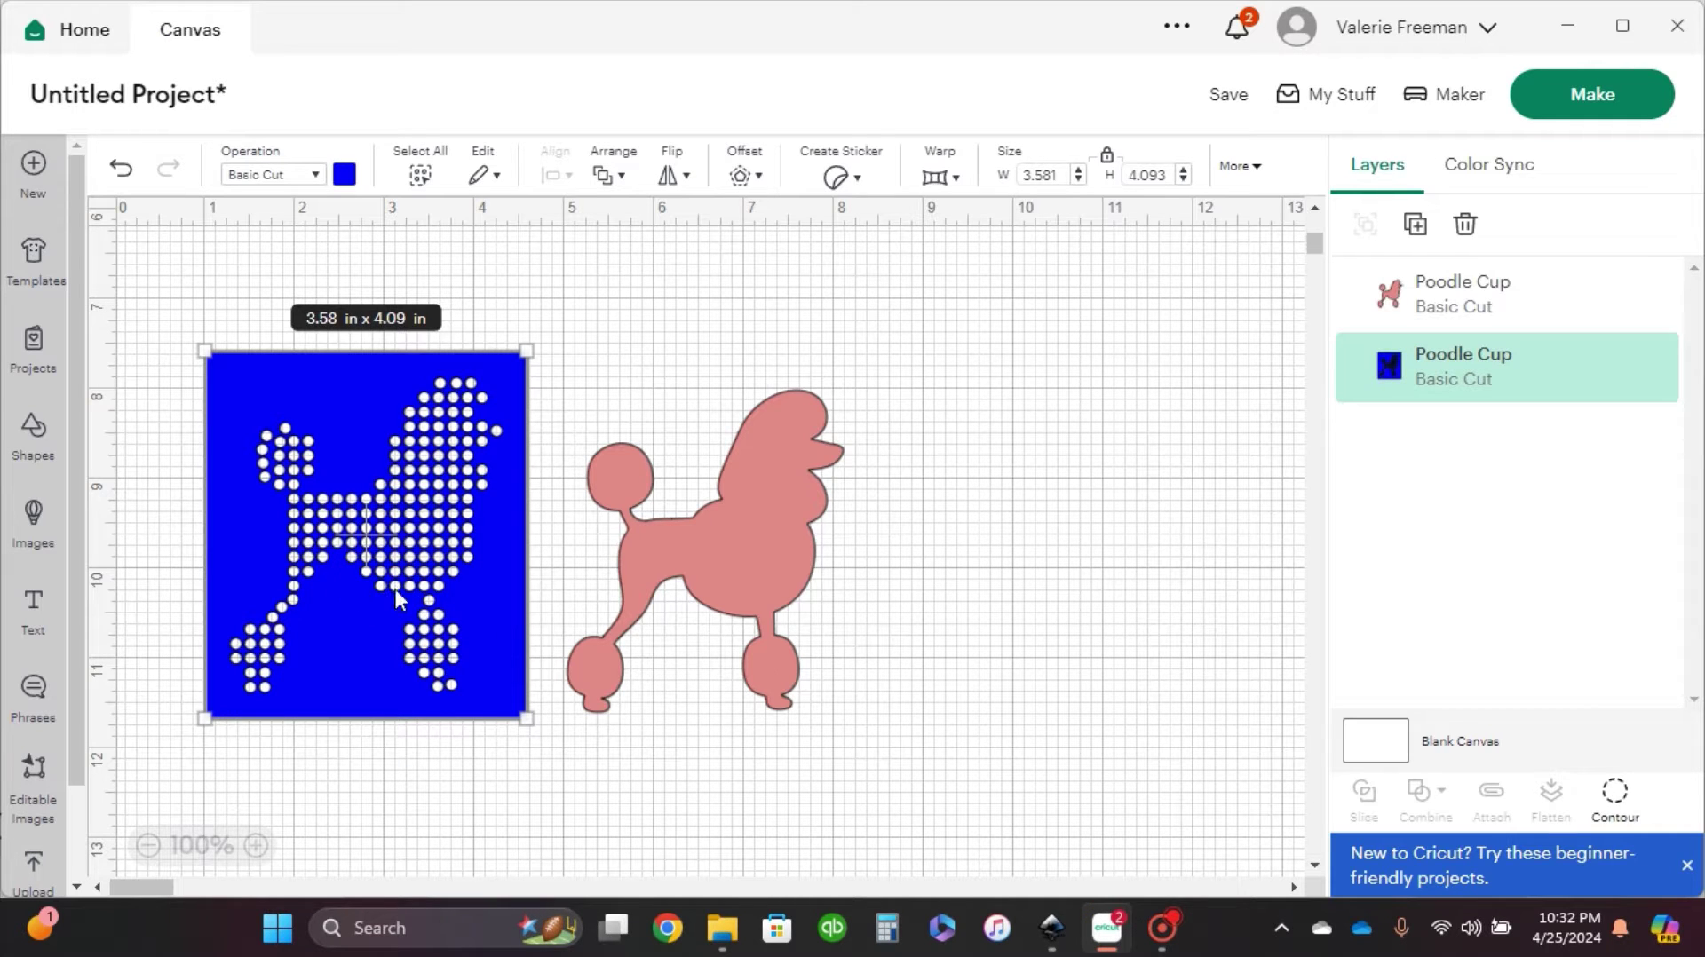
double_click(1039, 175)
type("3.5")
key("Return")
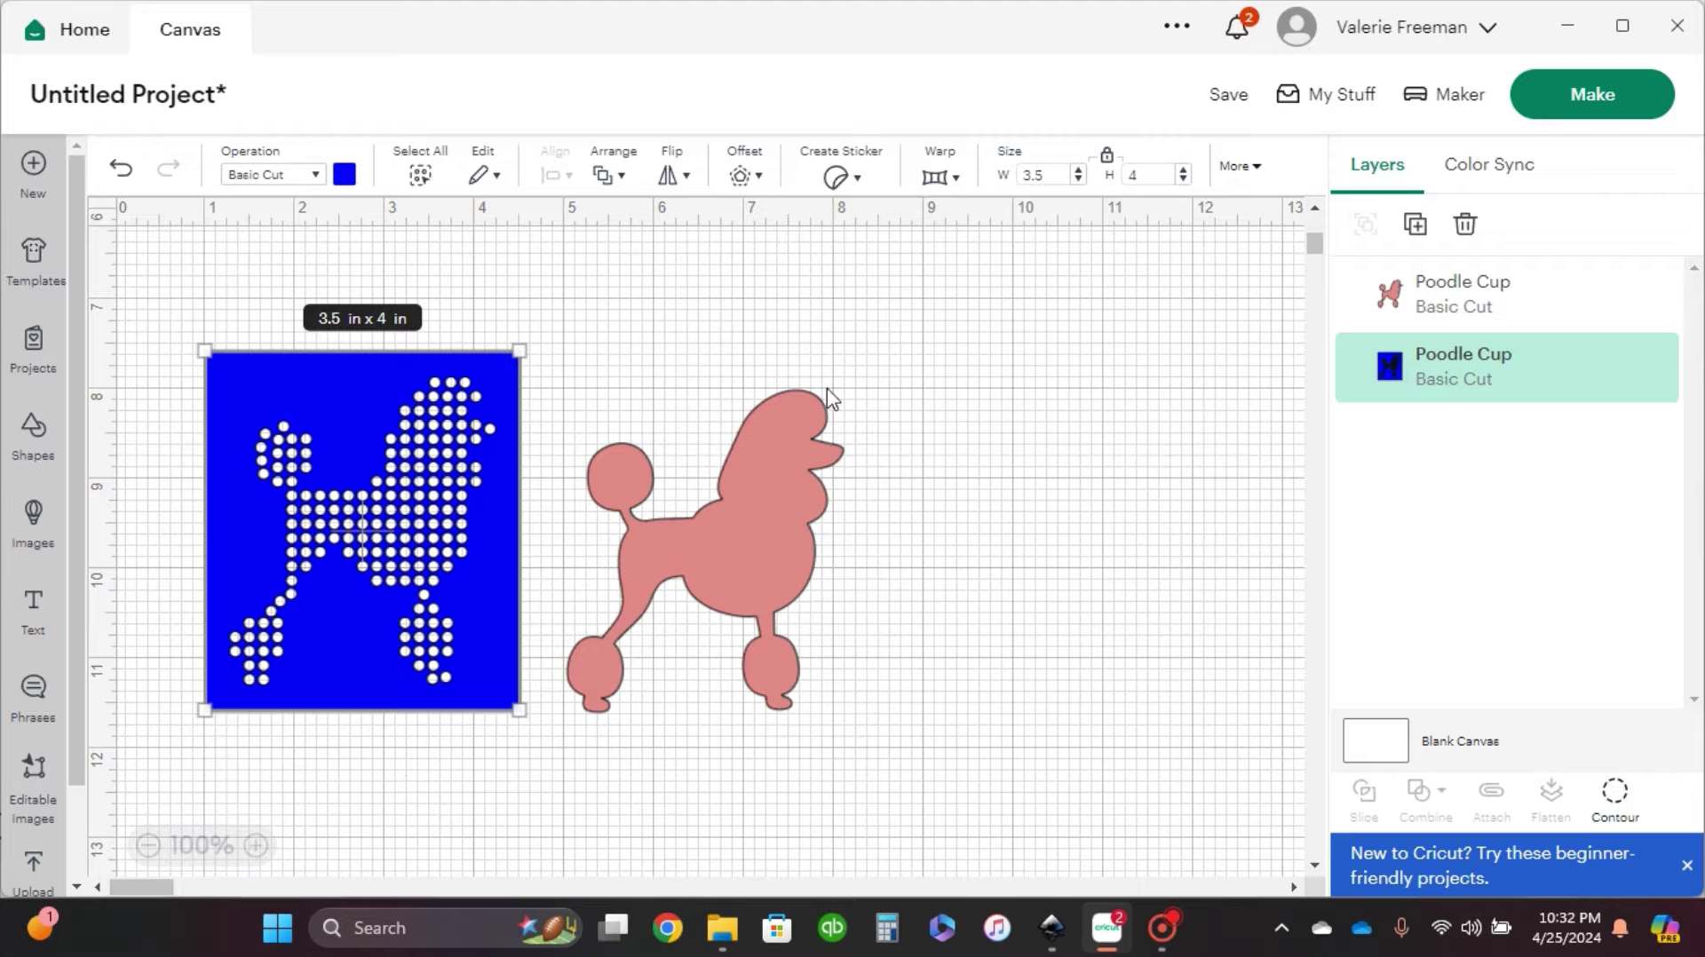
- Move the pink poodle further away from the blue template and check its original size in Inkscape
left_click(762, 554)
left_click_drag(758, 552, 839, 527)
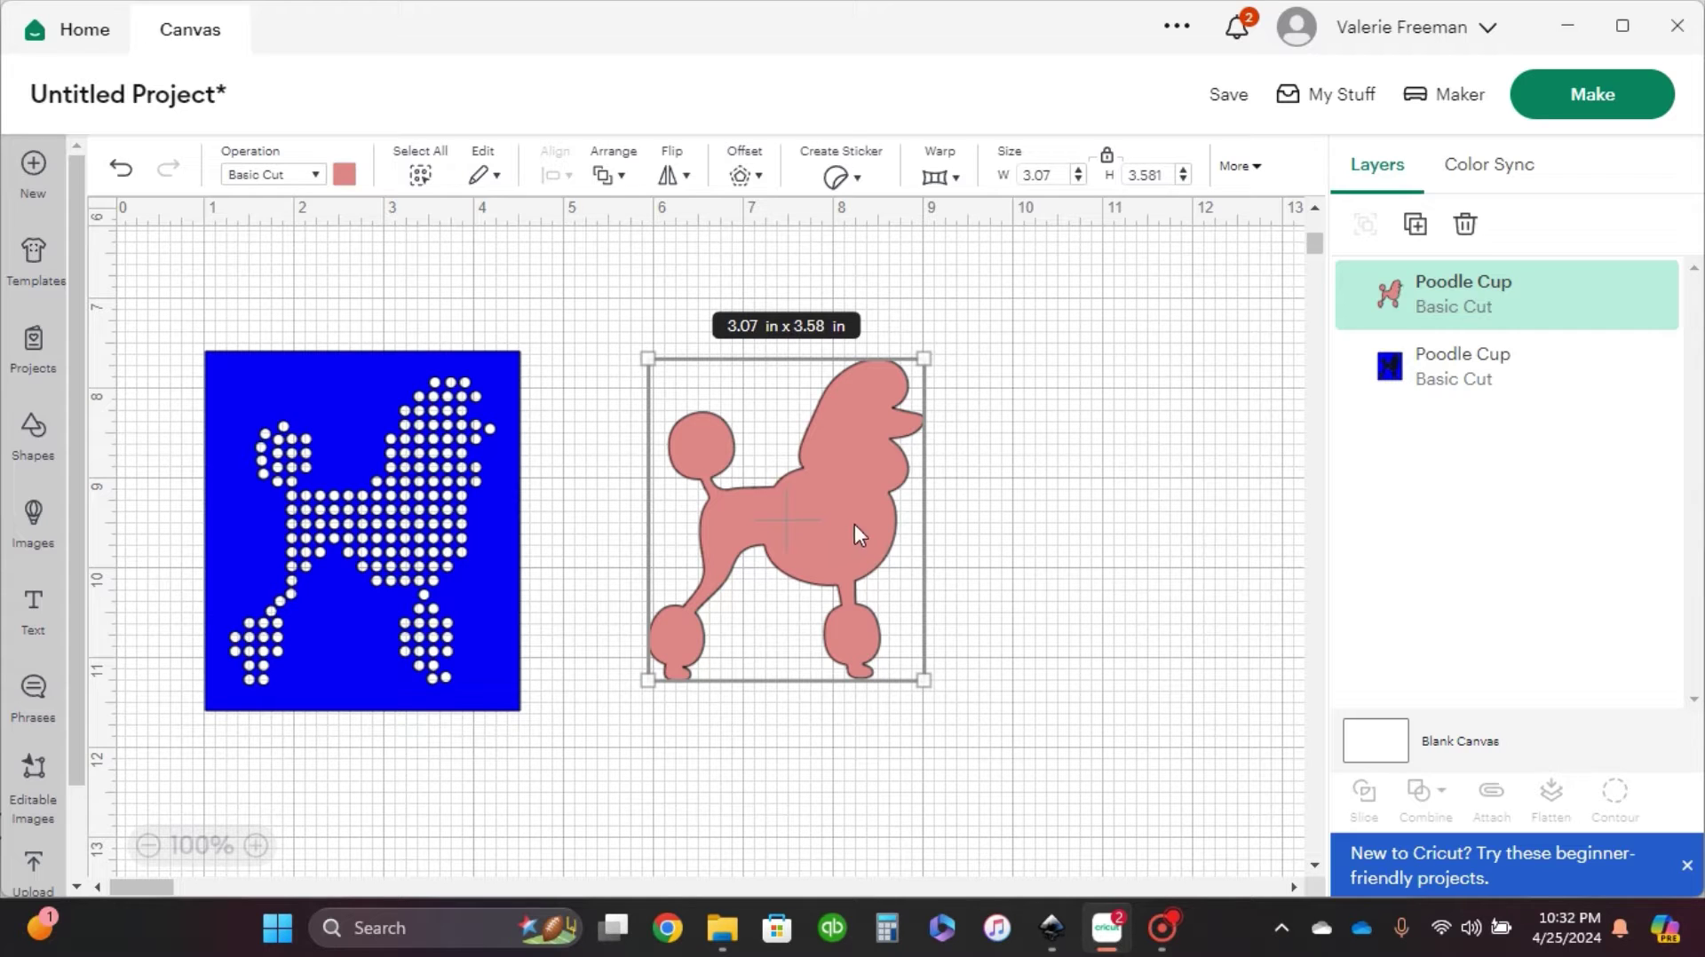
mouse_move(1043, 952)
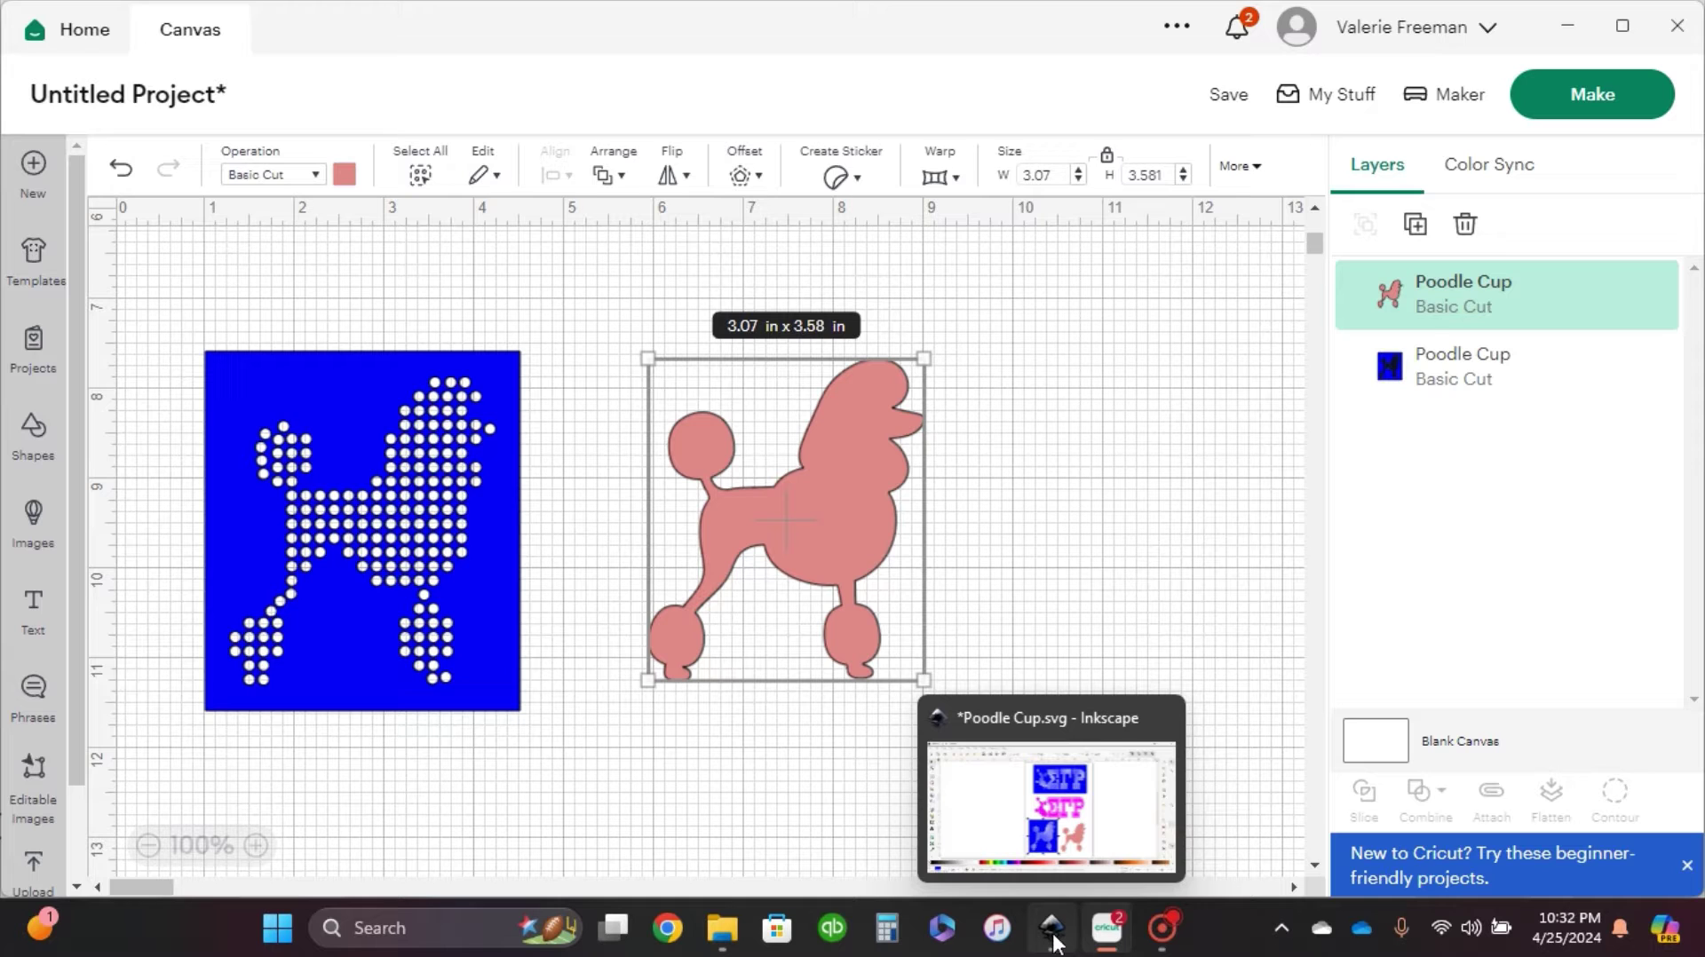
left_click(1052, 939)
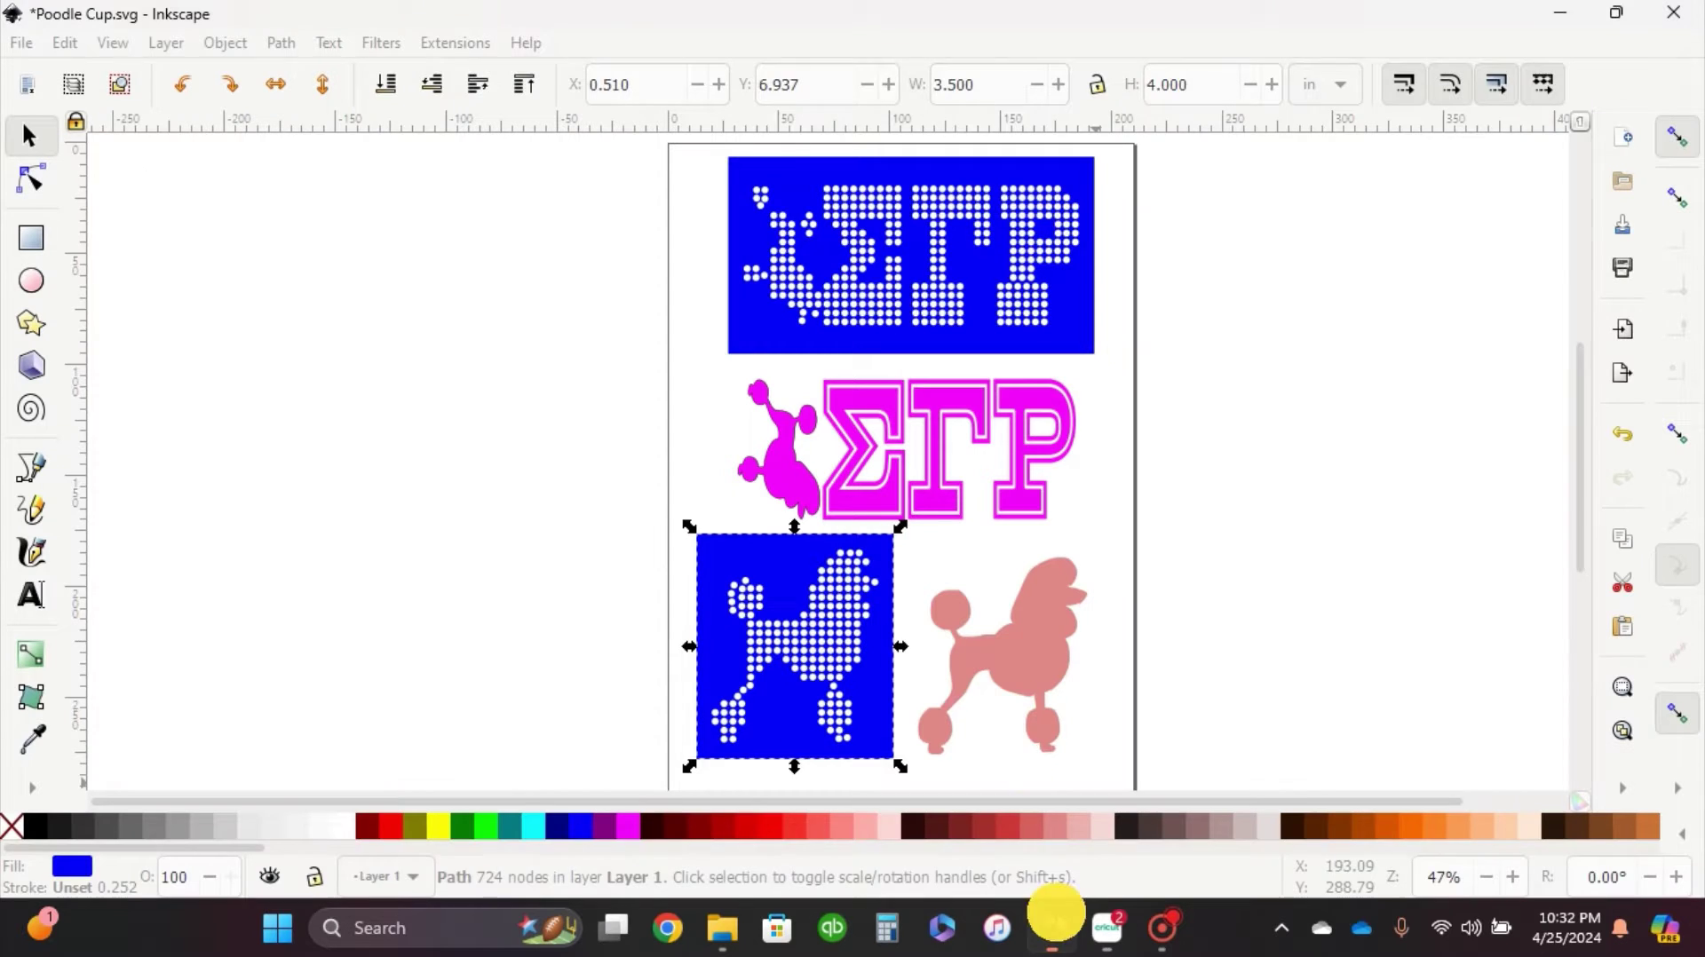
left_click(1015, 657)
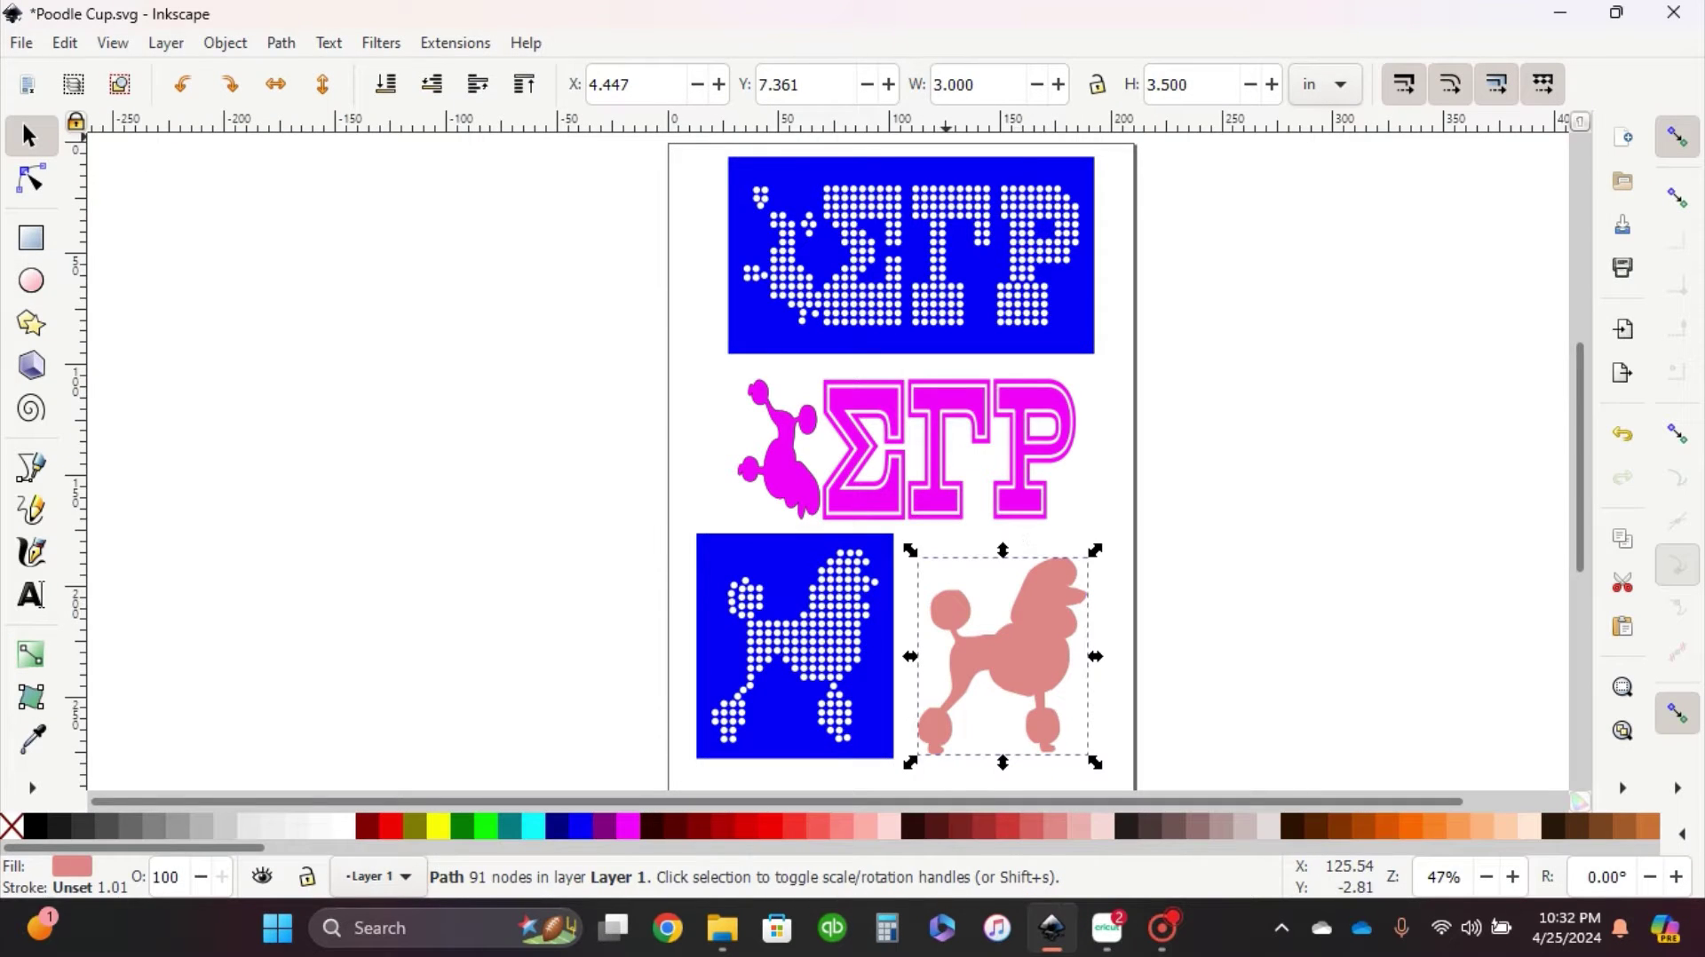
- Back in Cricut Design Space, set the pink poodle's width to 3 in with proportions locked
left_click(1112, 918)
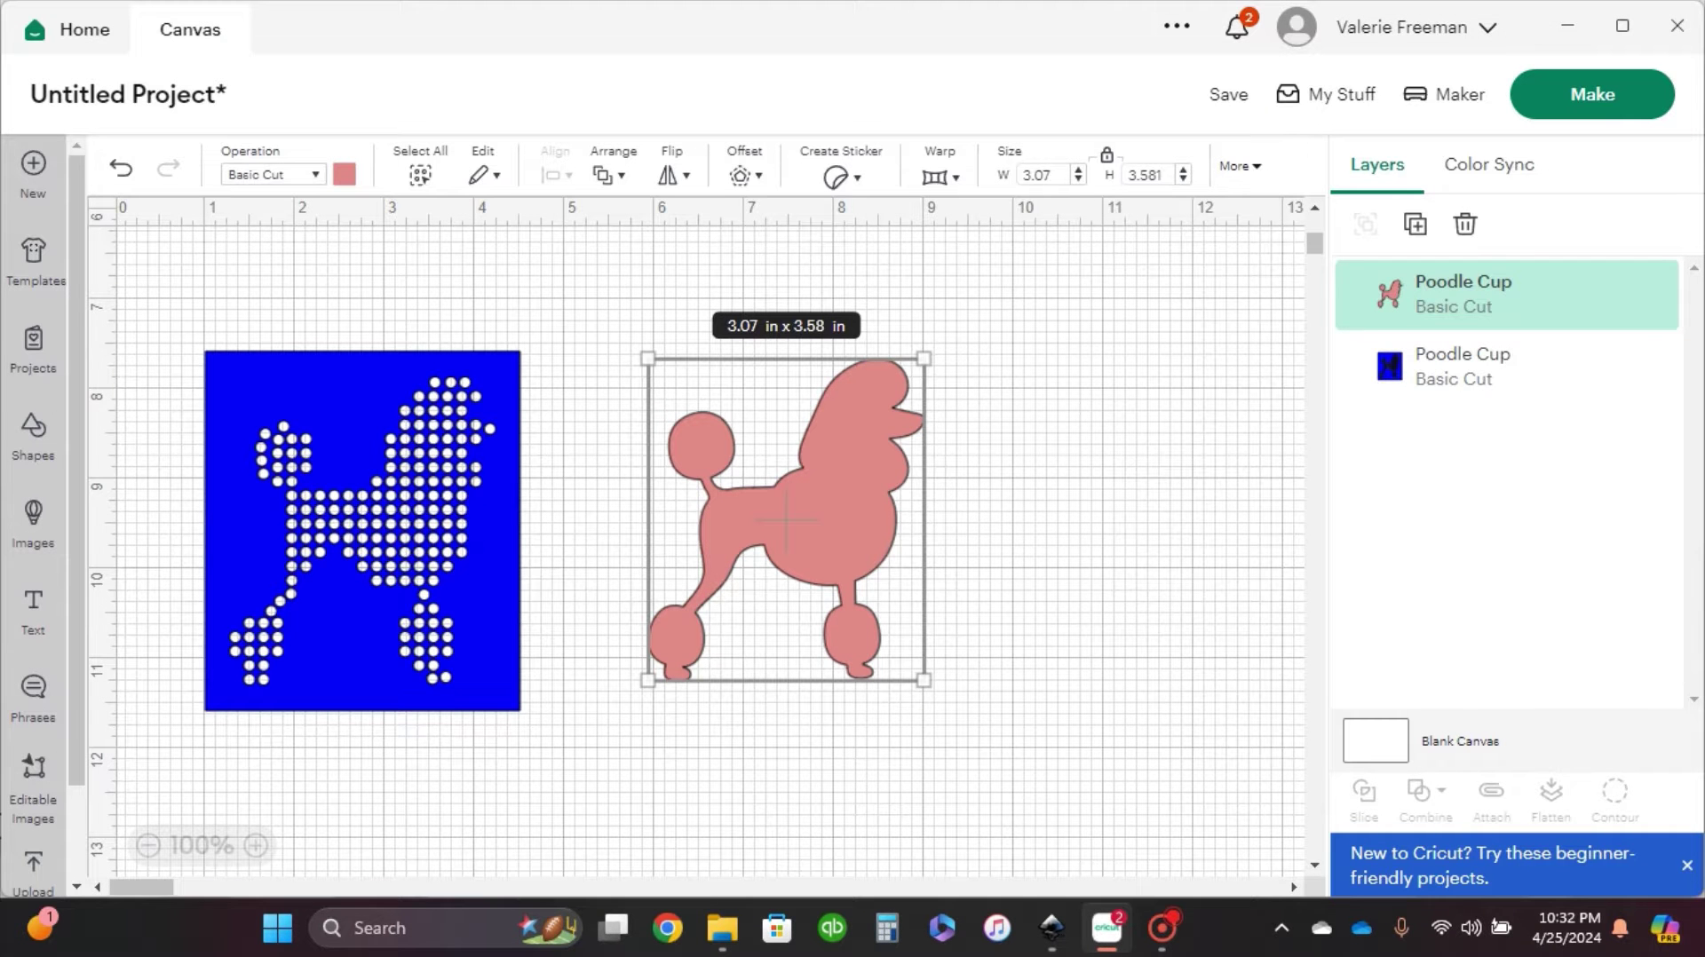
left_click(1049, 175)
type("3")
key("Return")
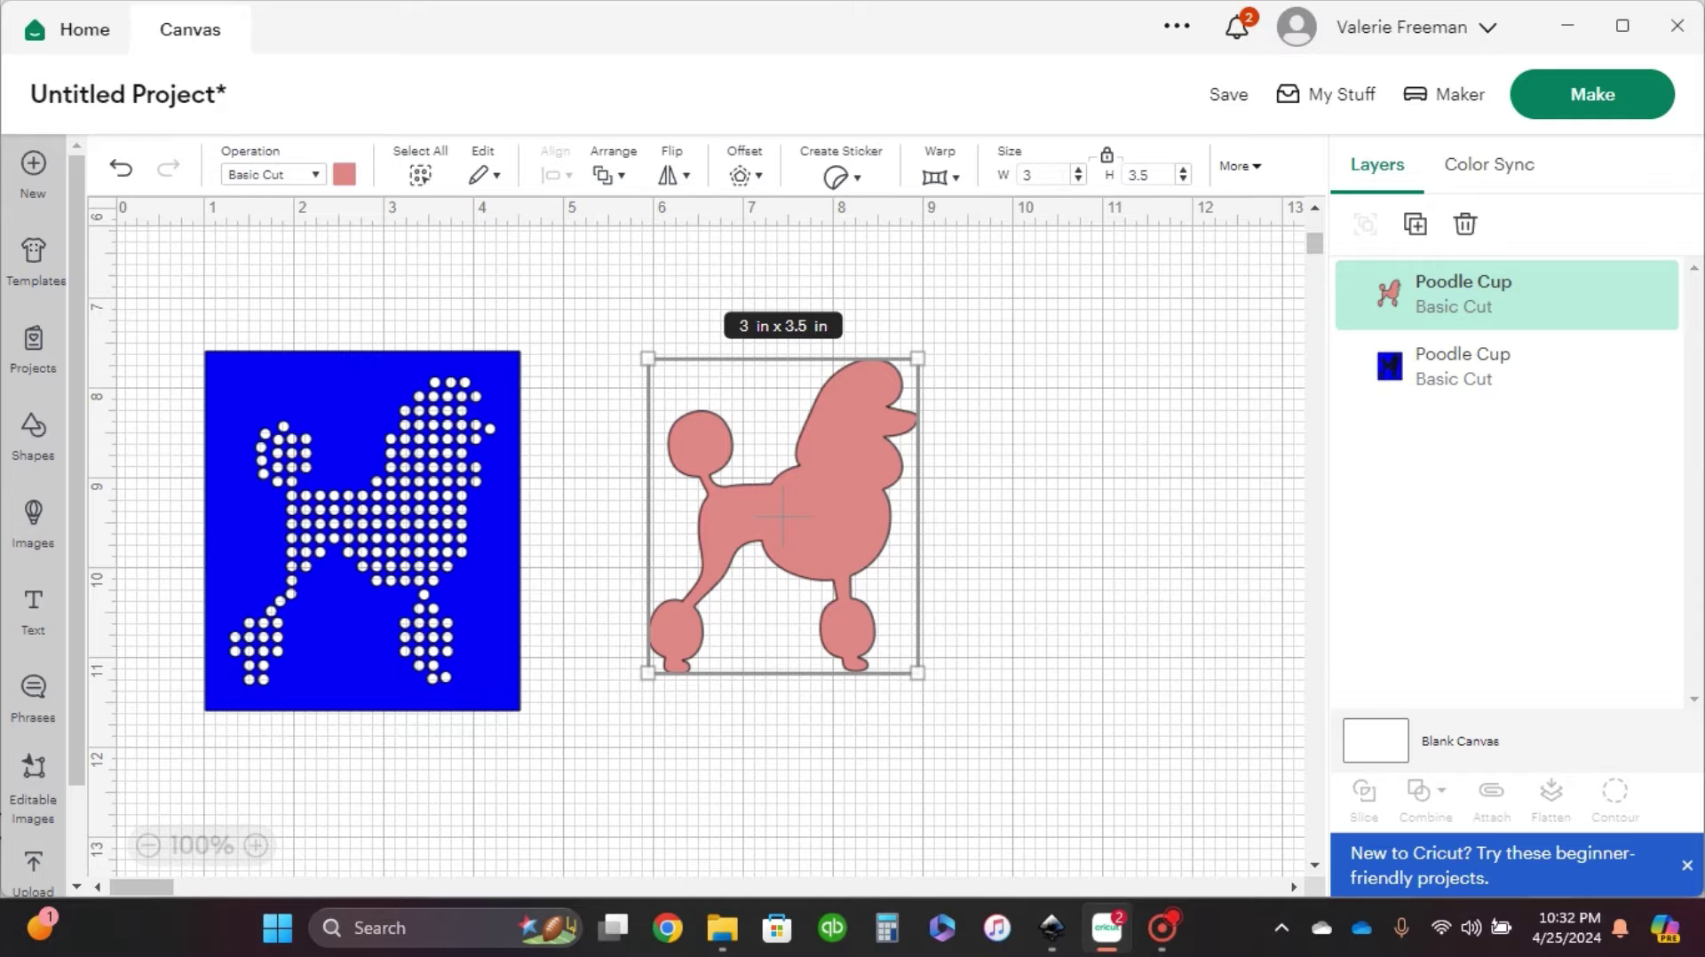
- Send the project to be made without saving it, loading all materials on a 12 in x 12 in mat
left_click(1591, 114)
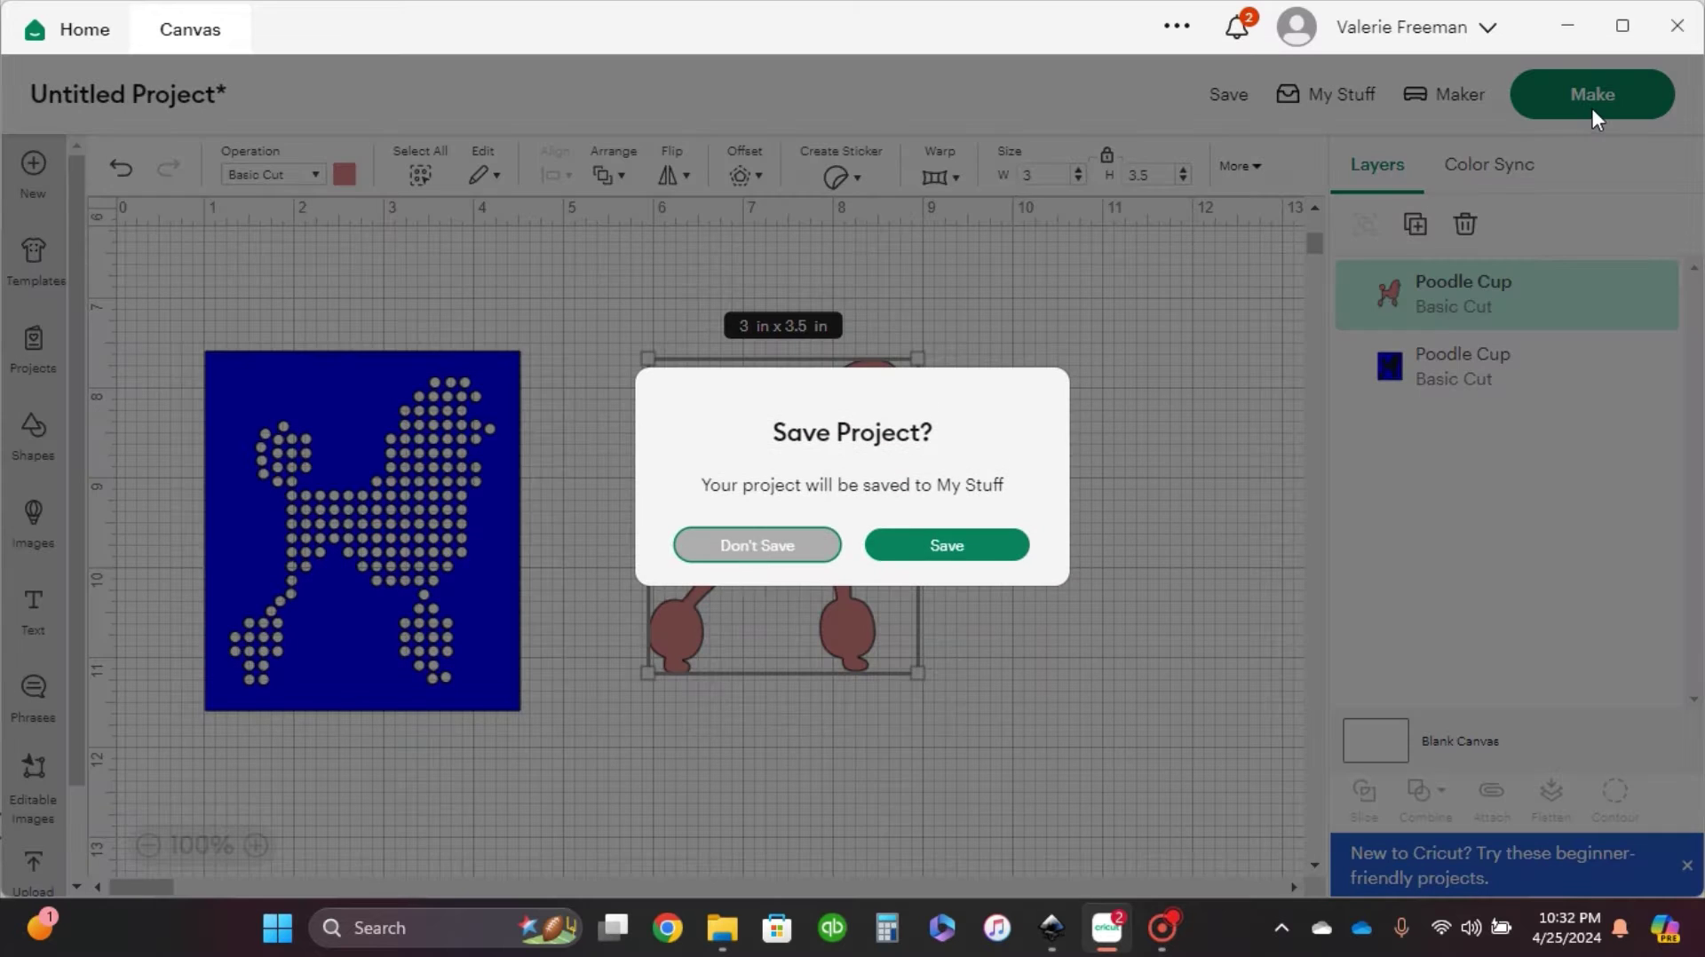
left_click(755, 549)
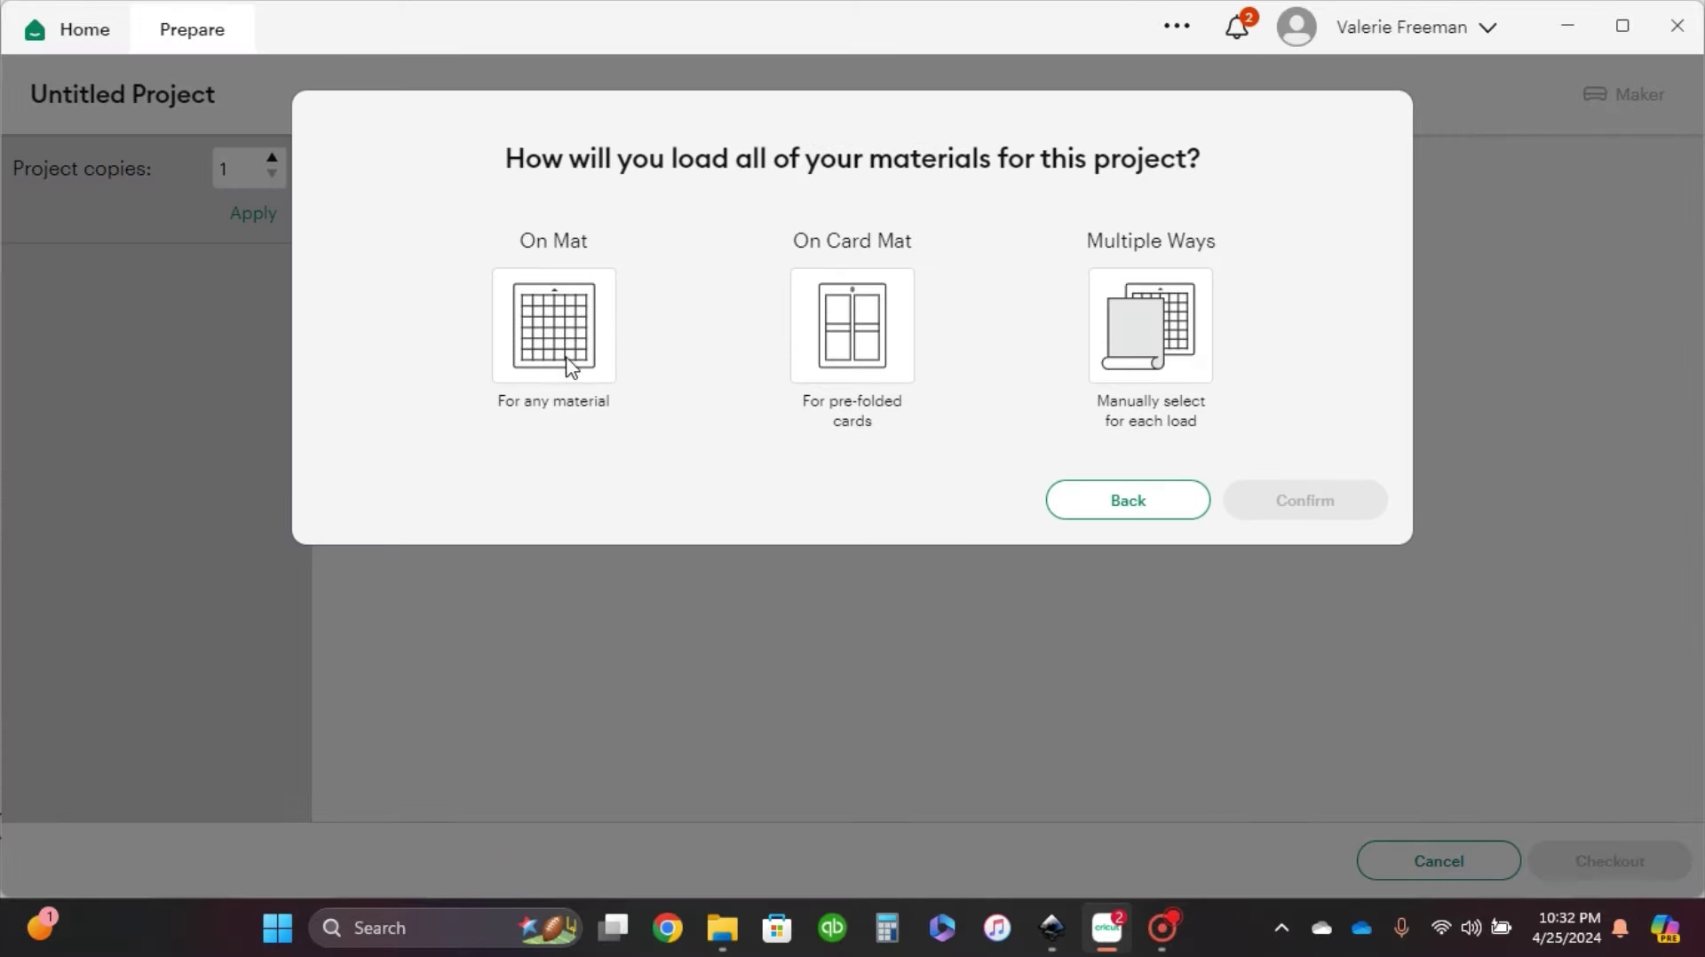
left_click(571, 360)
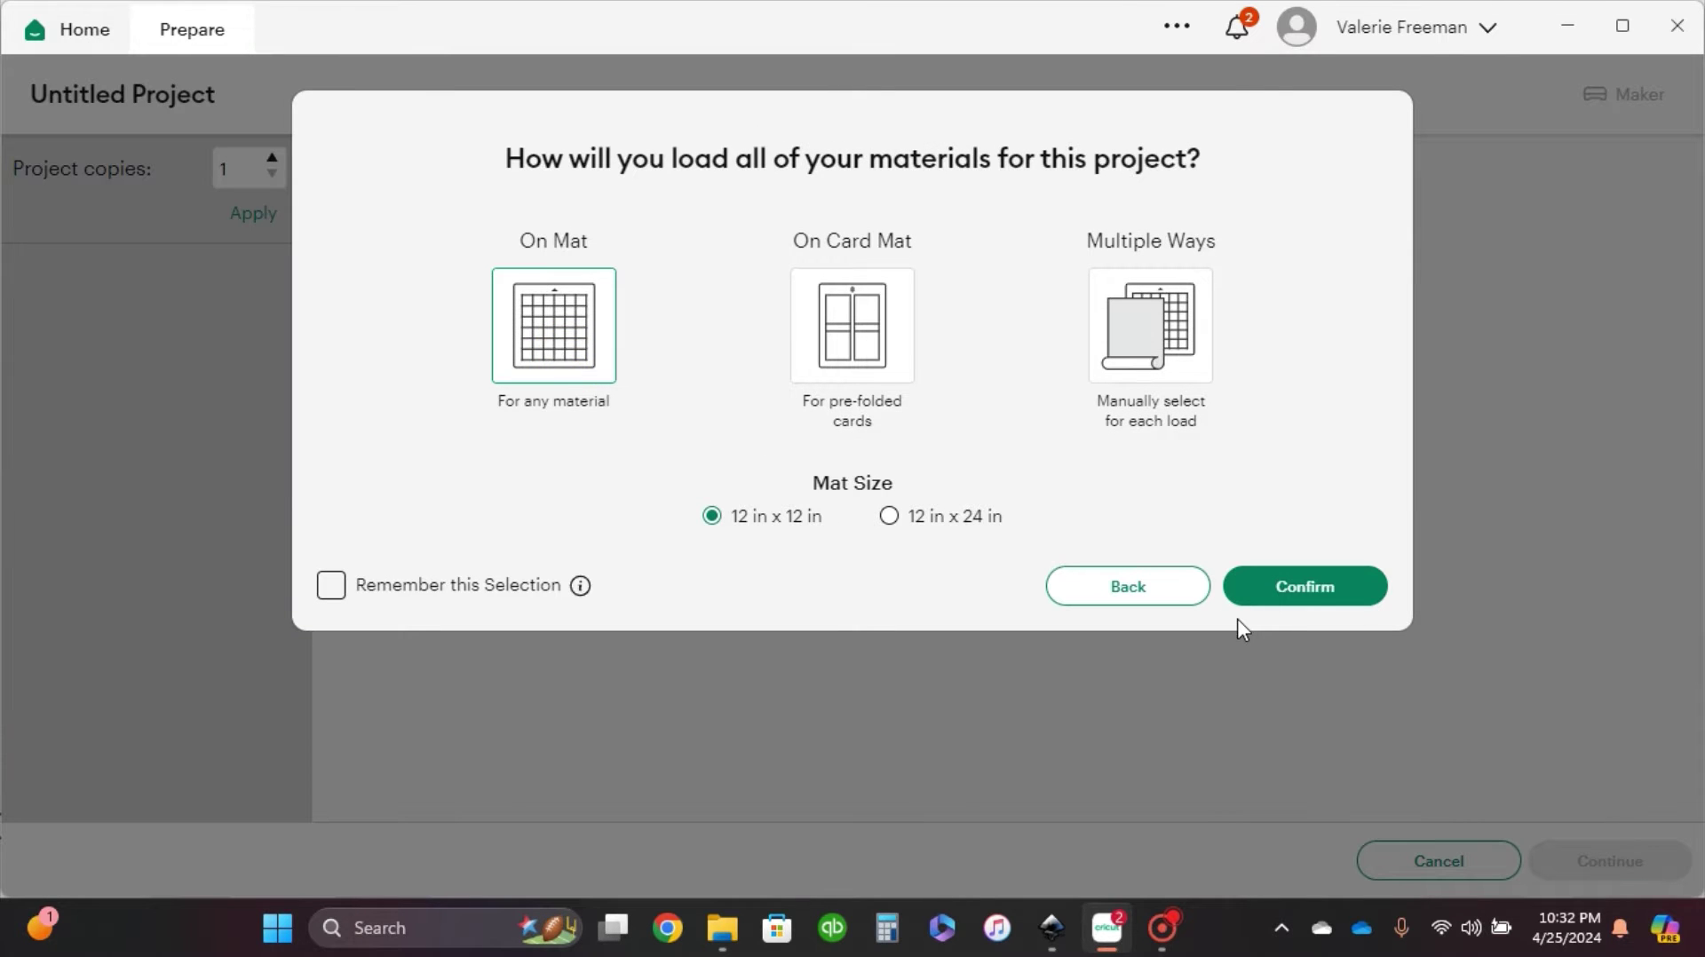
left_click(1292, 590)
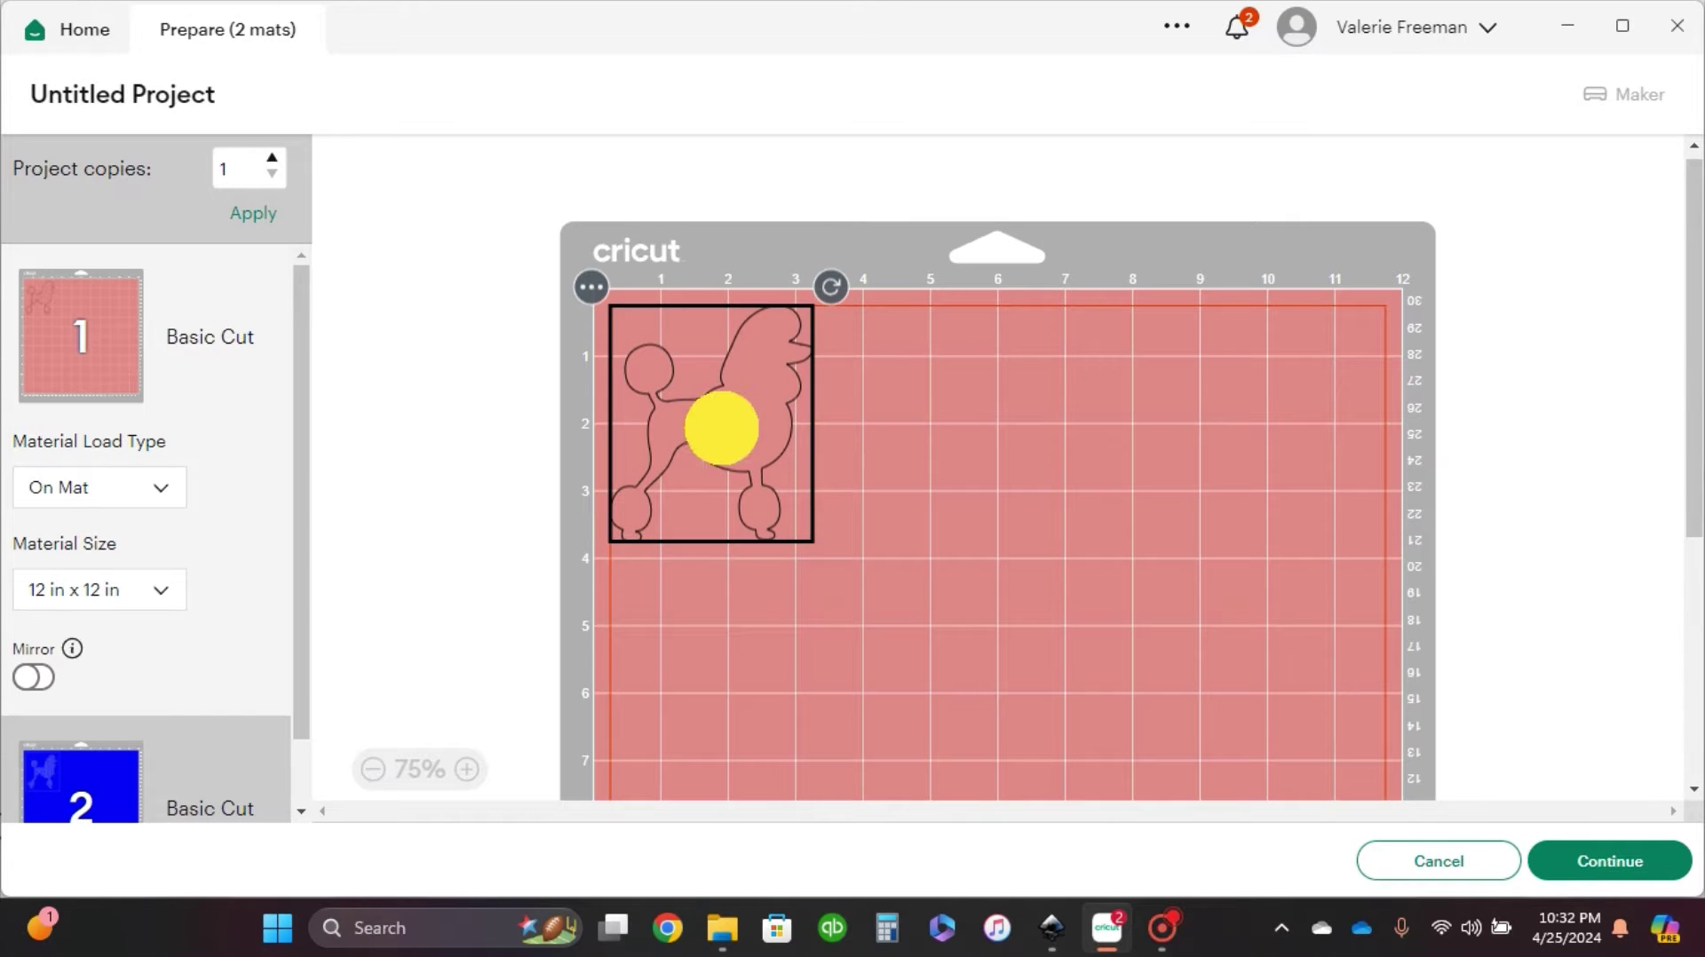
- Move the poodle silhouette on mat 1 to about 0.8 in across and 0.5 in down, and mirror that mat
left_click_drag(721, 428, 761, 444)
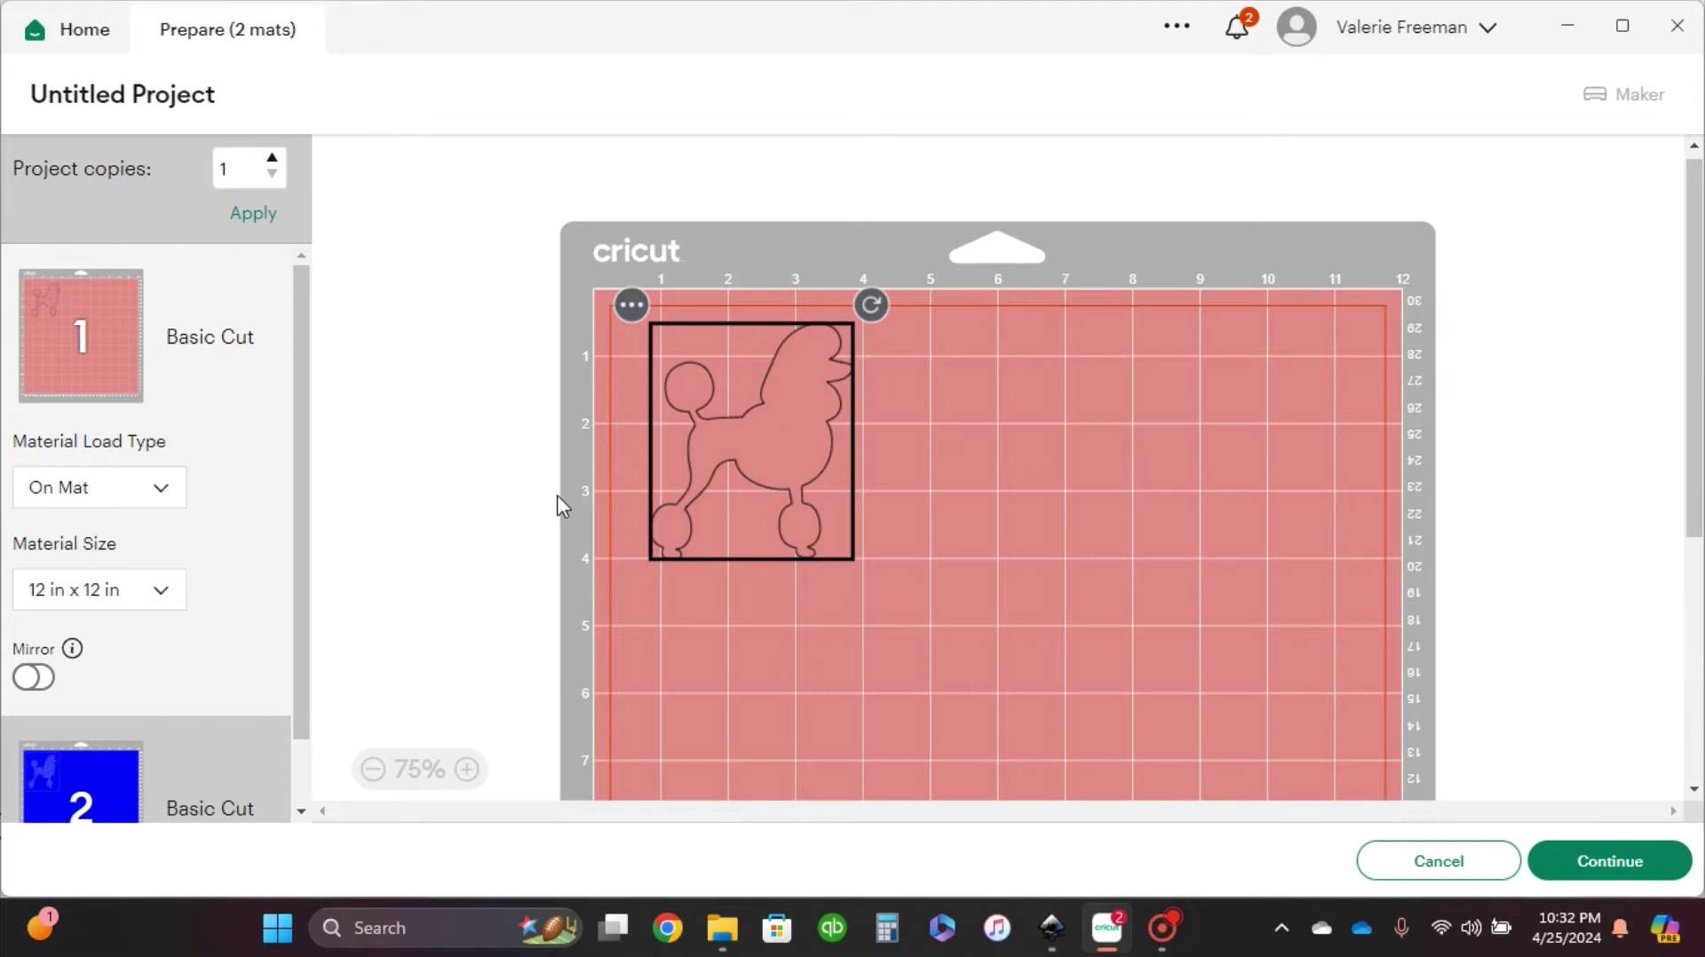
left_click(33, 679)
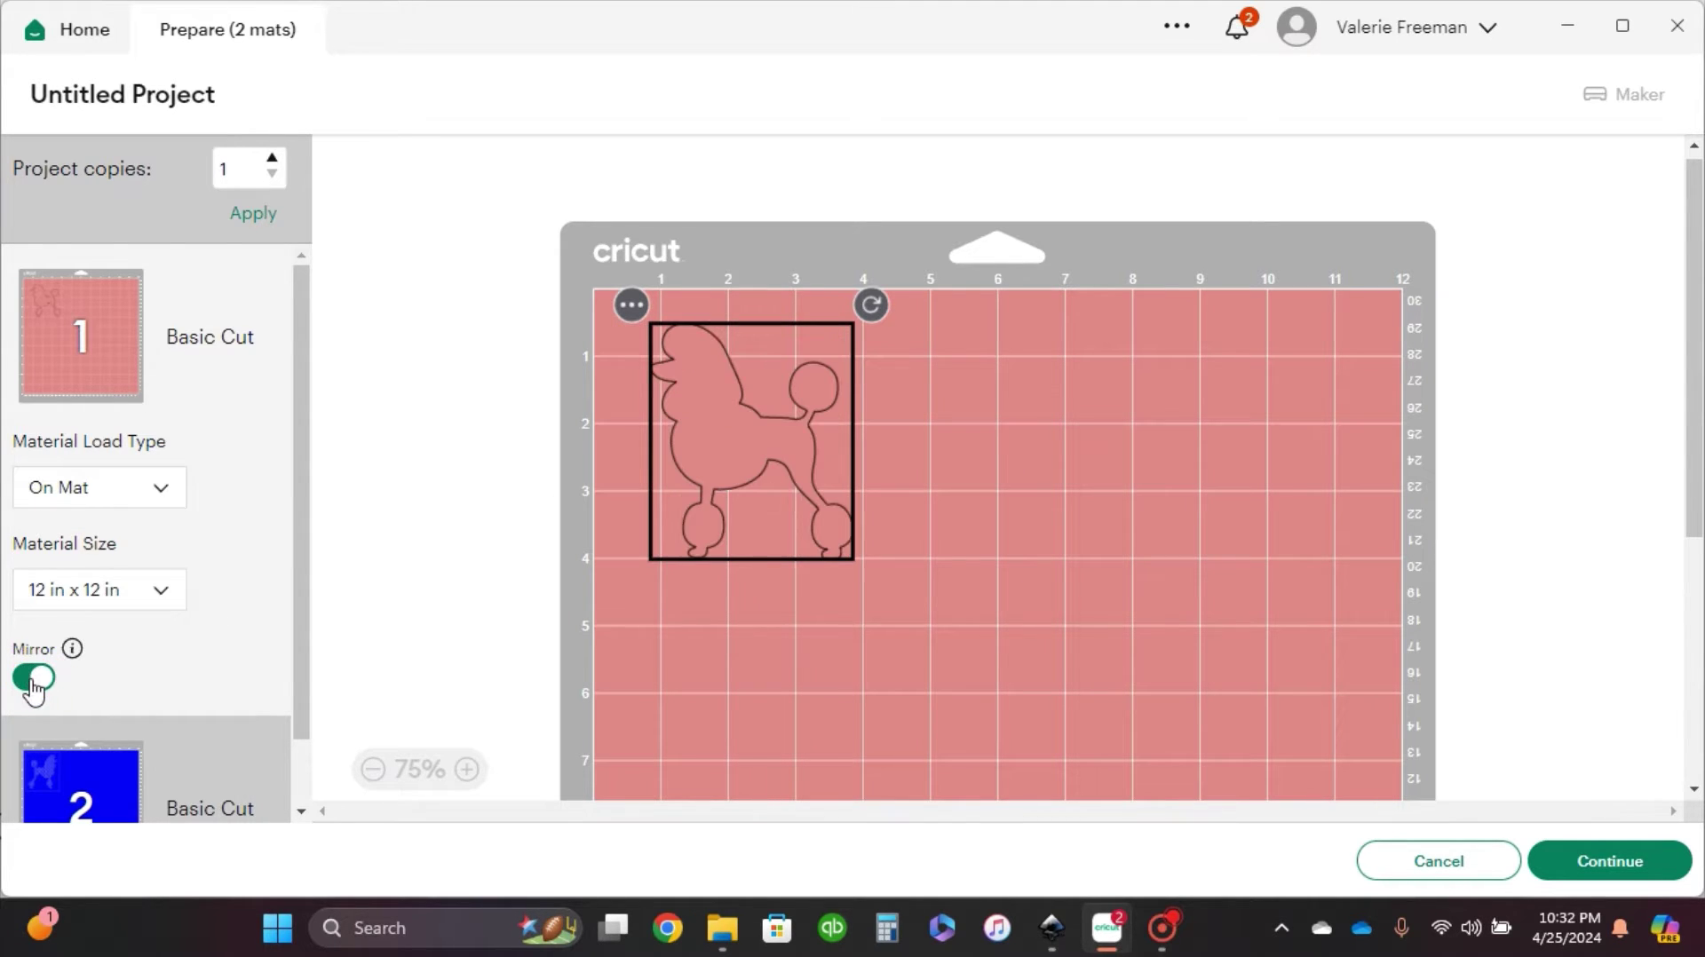
- On mat 2, move the rhinestone poodle template to about 0.75 in from the mat's upper and left grid edges
scroll(138, 666, "down", 2)
left_click(67, 739)
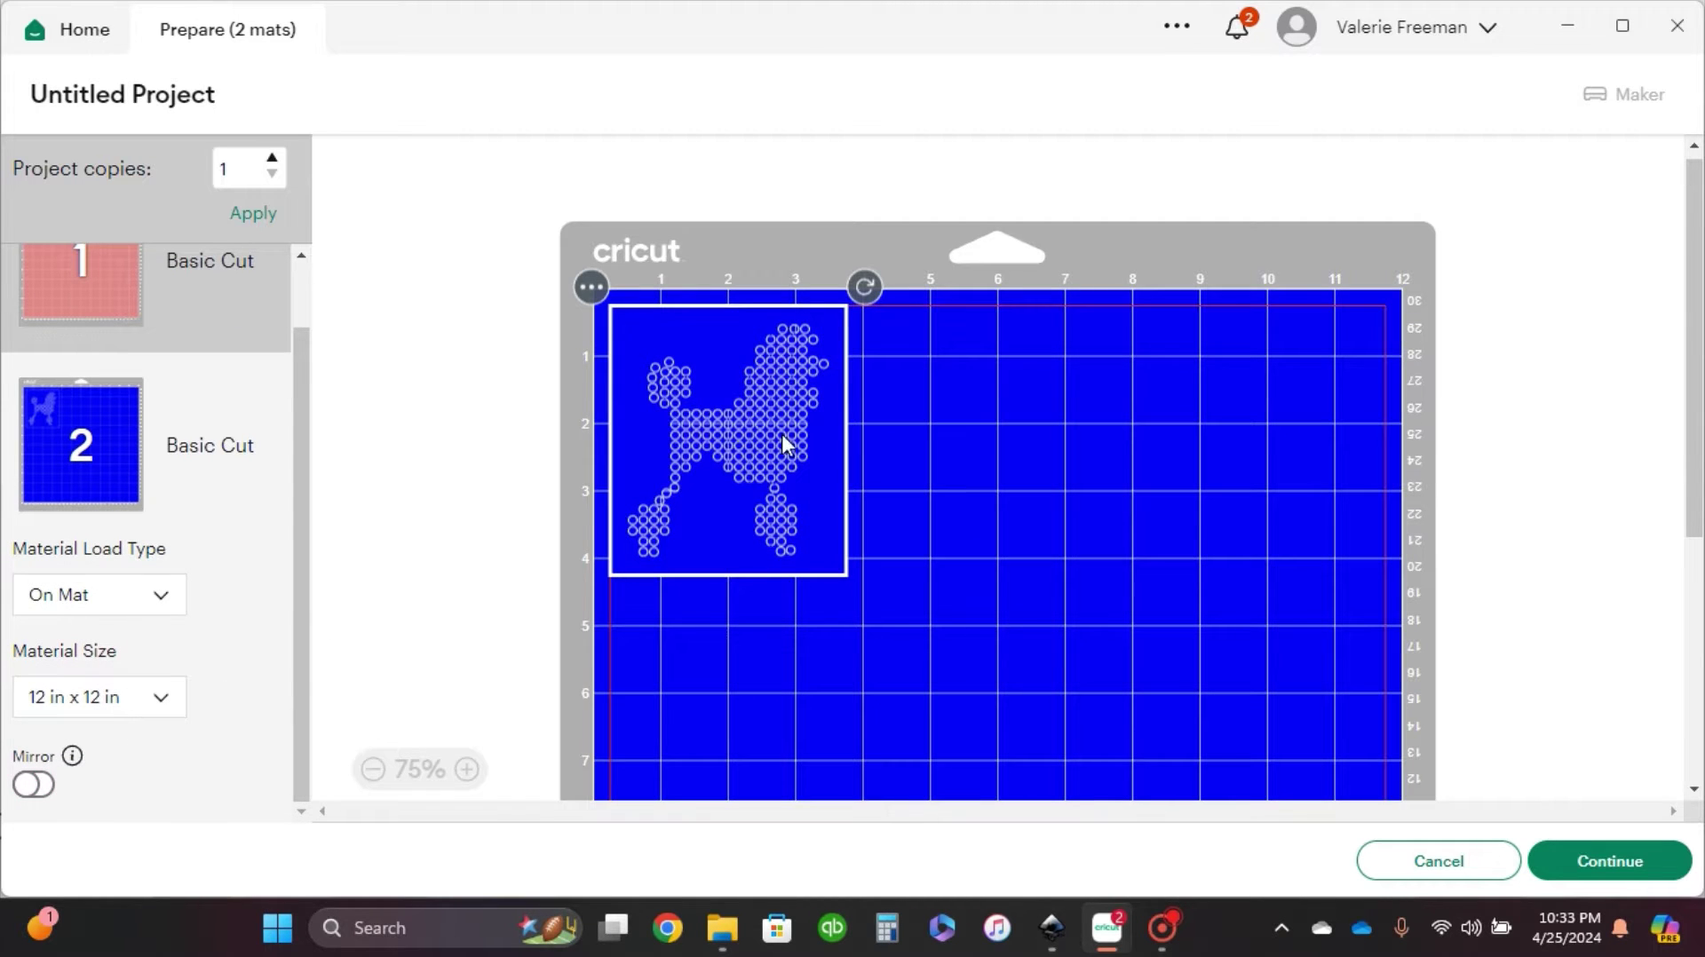
left_click_drag(784, 441, 812, 468)
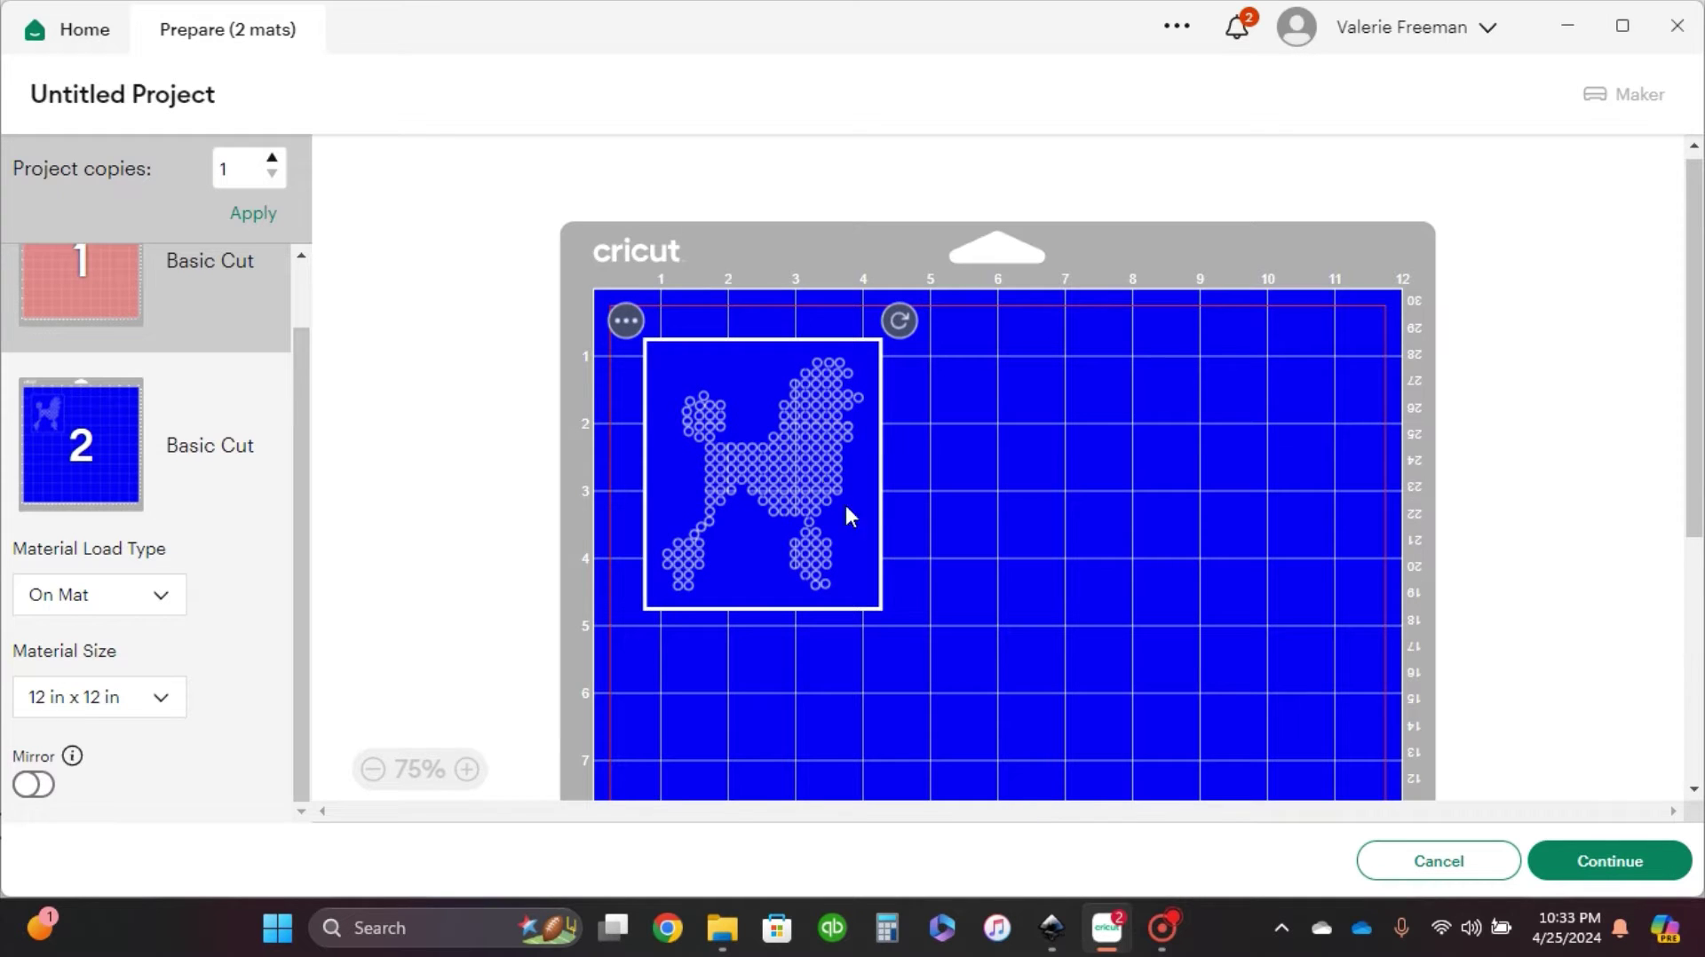
scroll(138, 413, "up", 1)
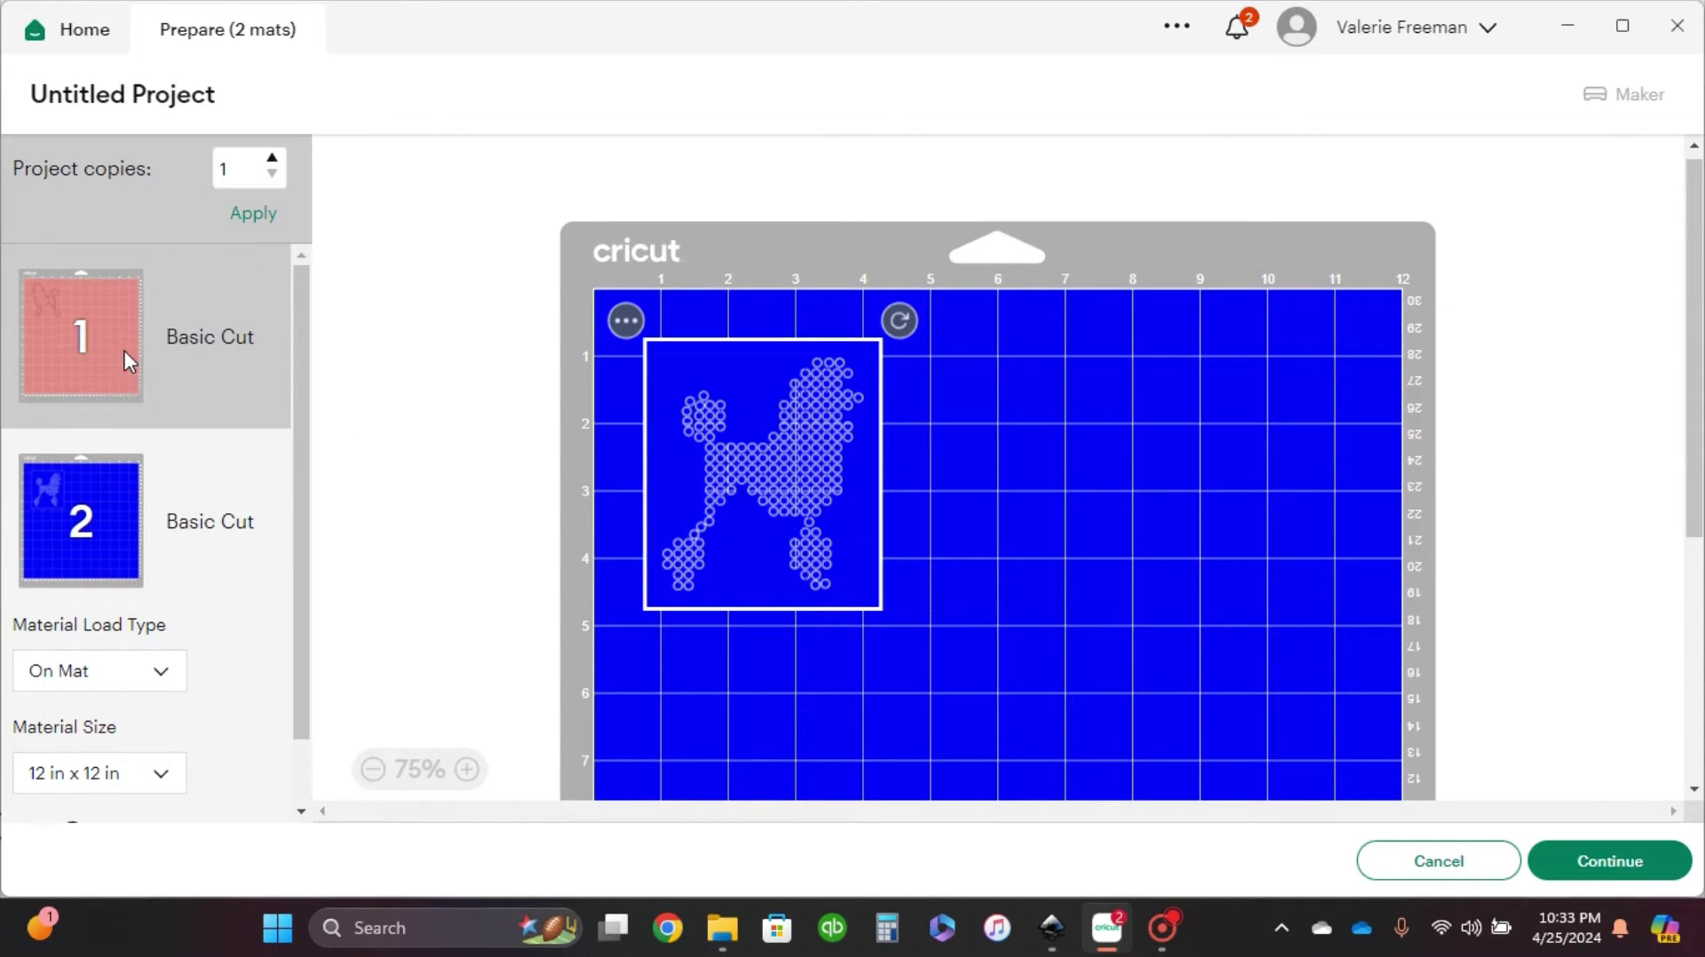
- Check mat 1's setup and continue from mat preparation to the machine and base material settings
left_click(78, 344)
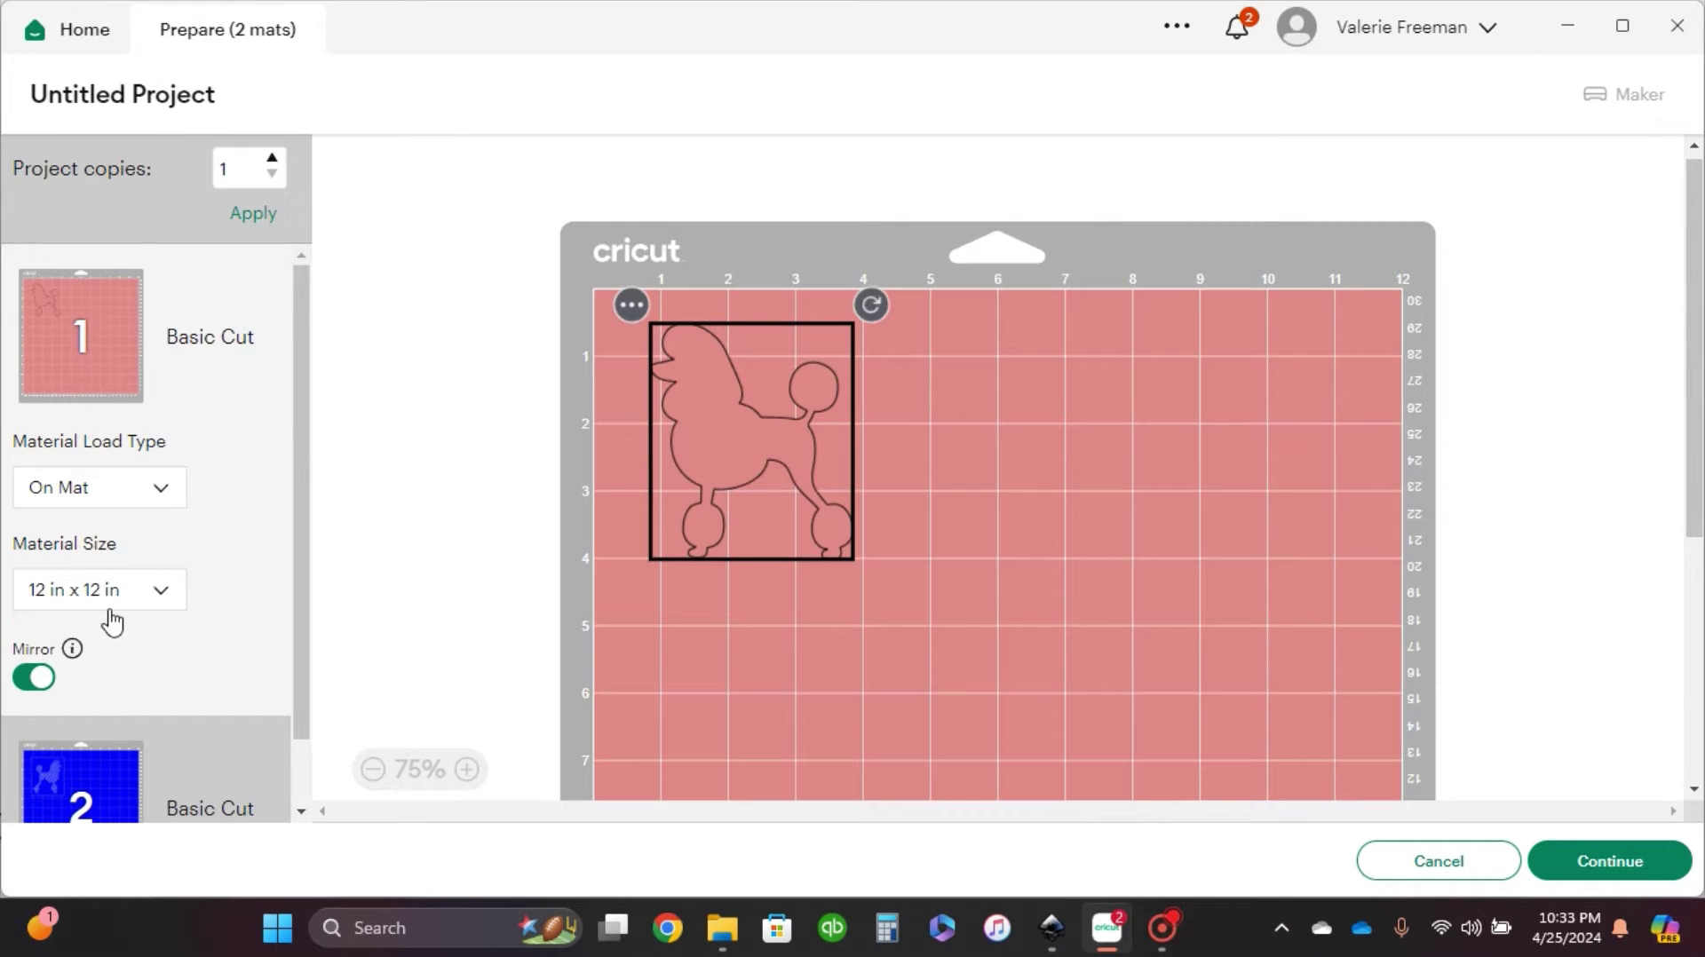
scroll(160, 644, "down", 1)
left_click(1628, 859)
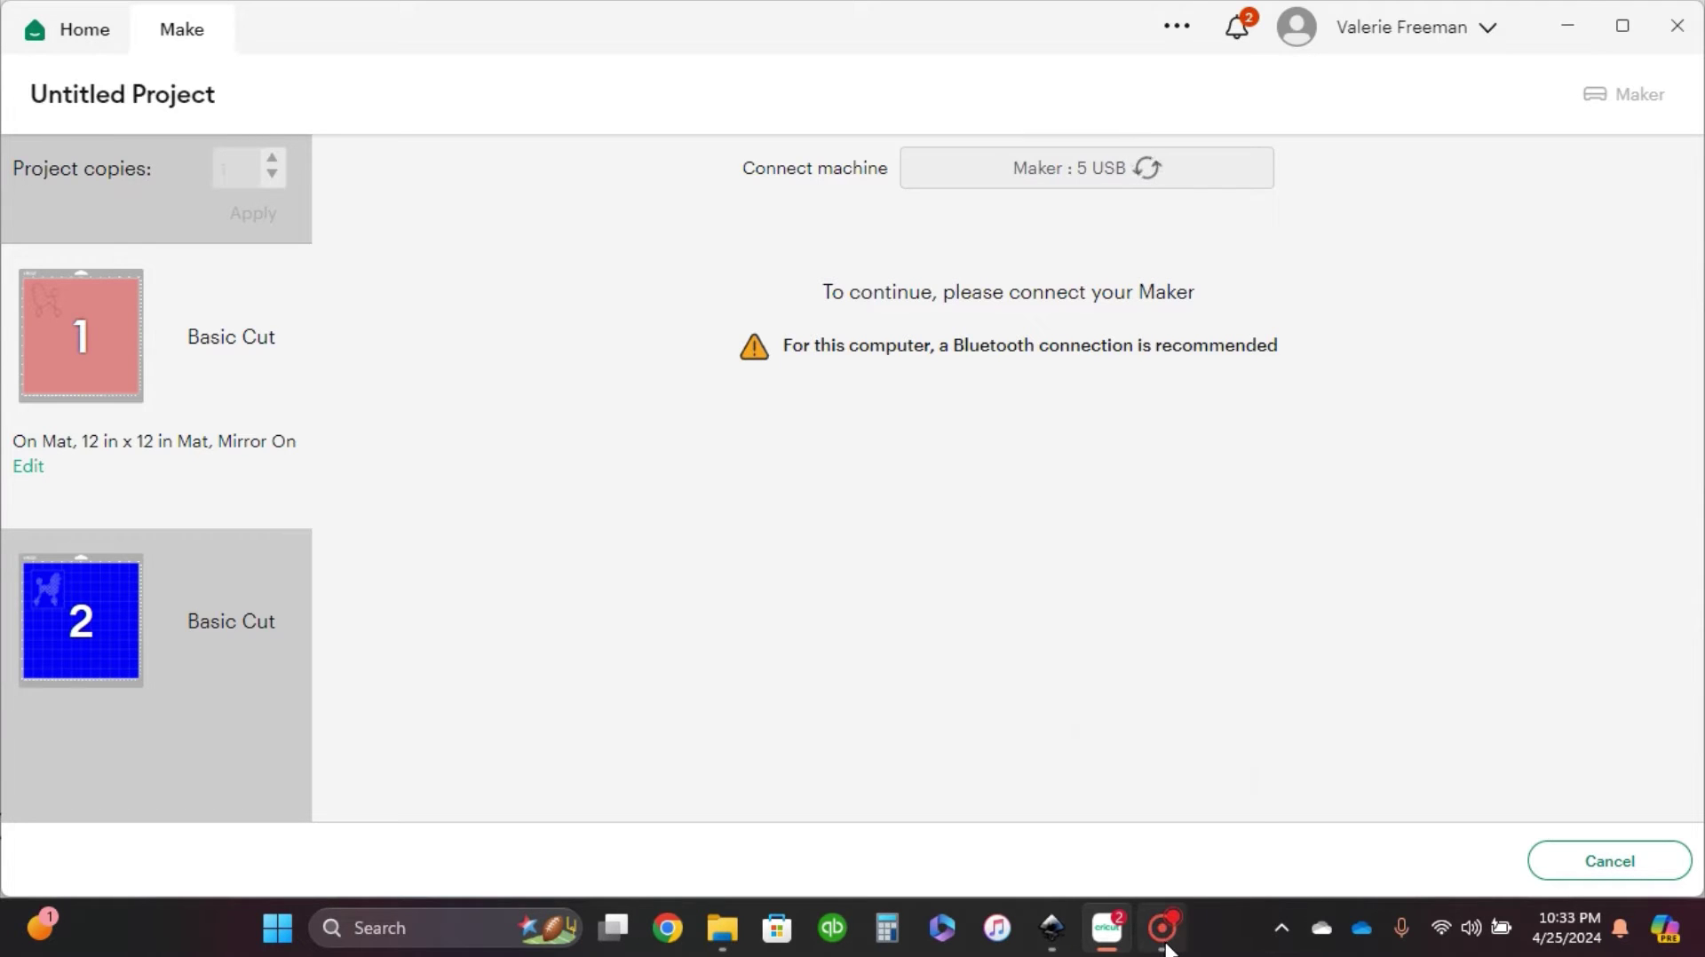
mouse_move(1164, 944)
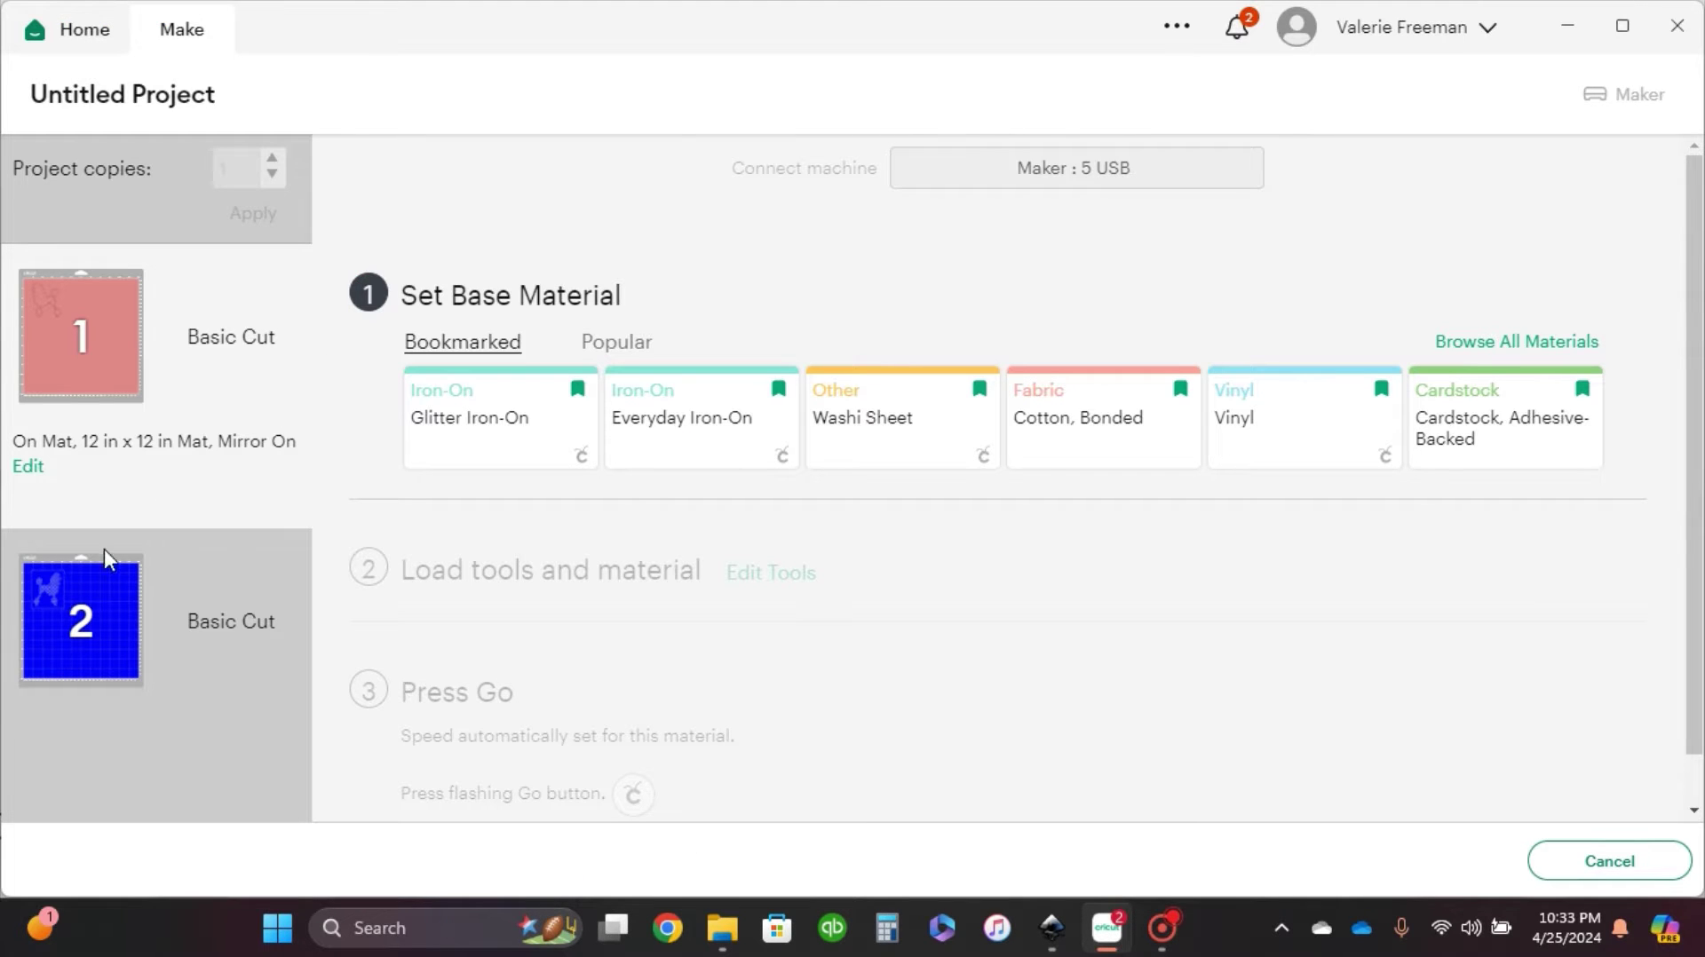
- For mat 2, set the base material to the bookmarked Cotton, Bonded with Default pressure, and reopen the material choices
left_click(74, 607)
mouse_move(90, 520)
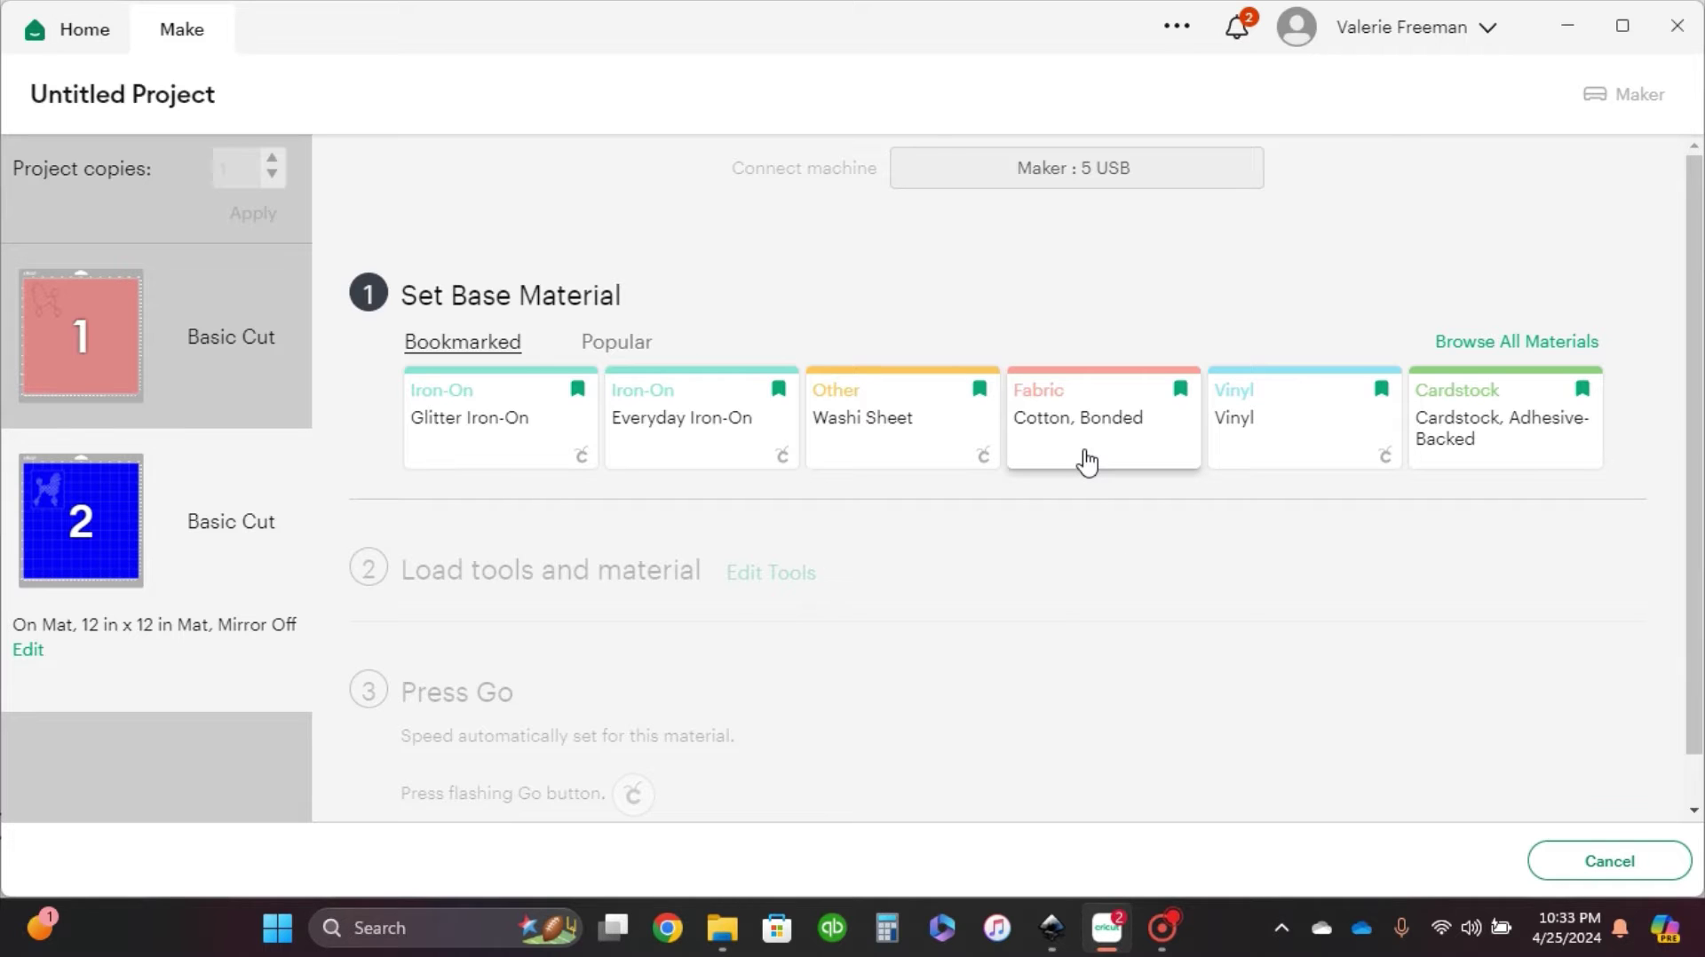
left_click(1054, 449)
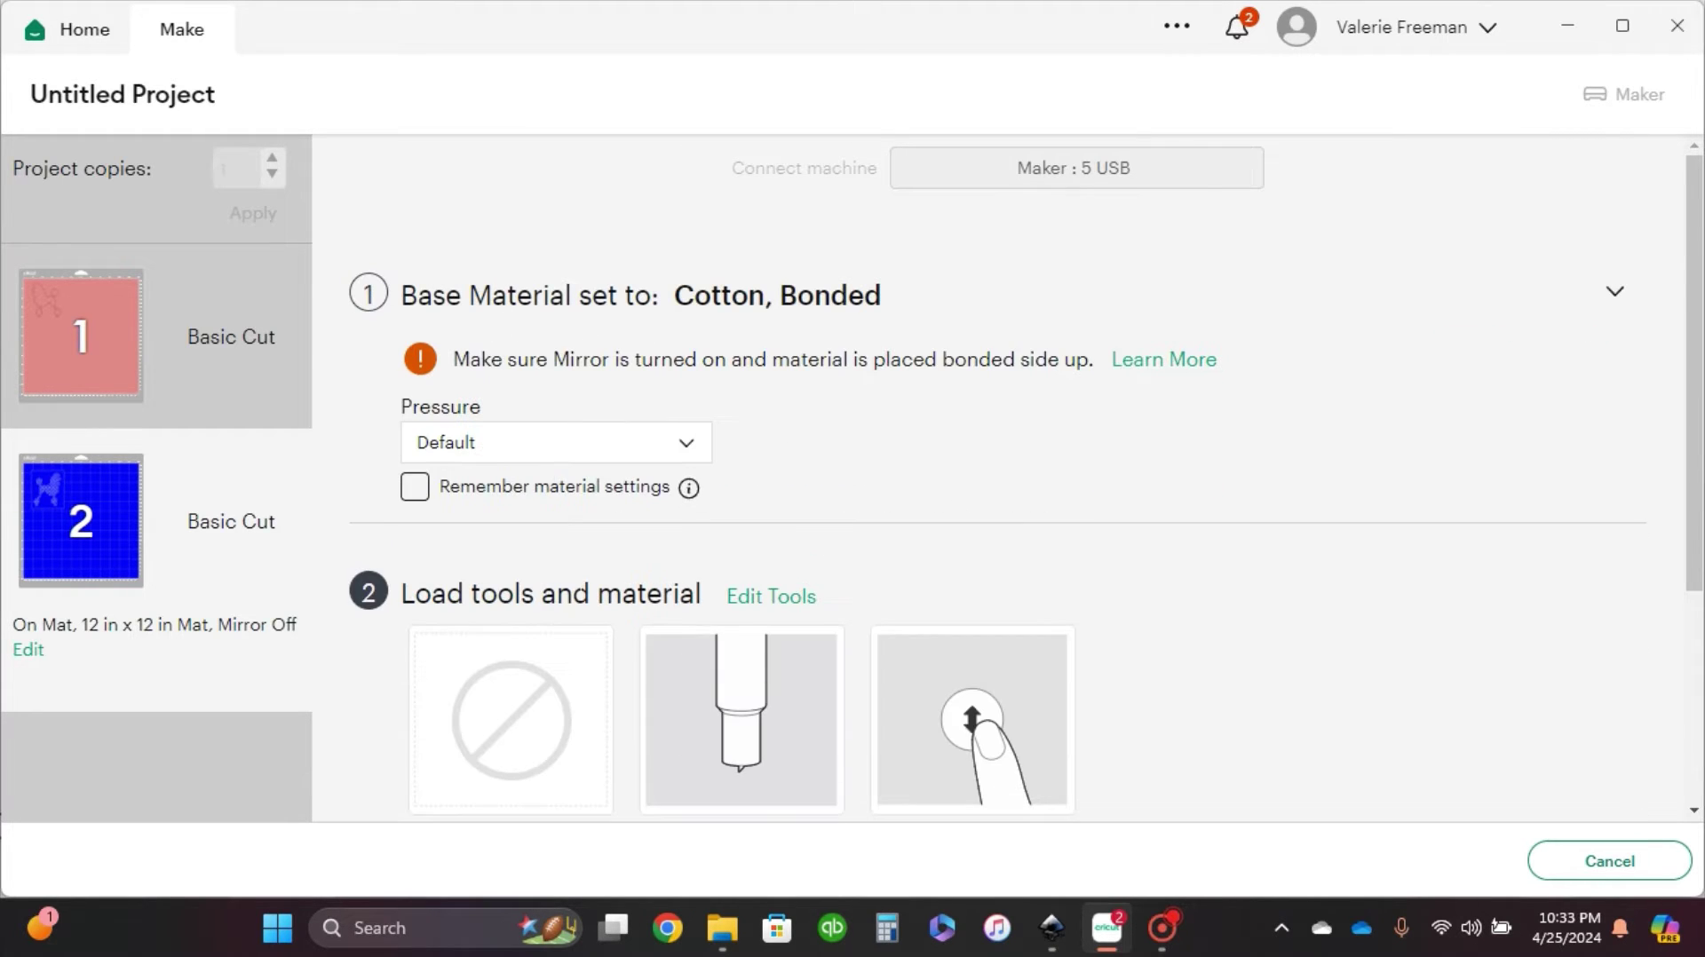
left_click(543, 441)
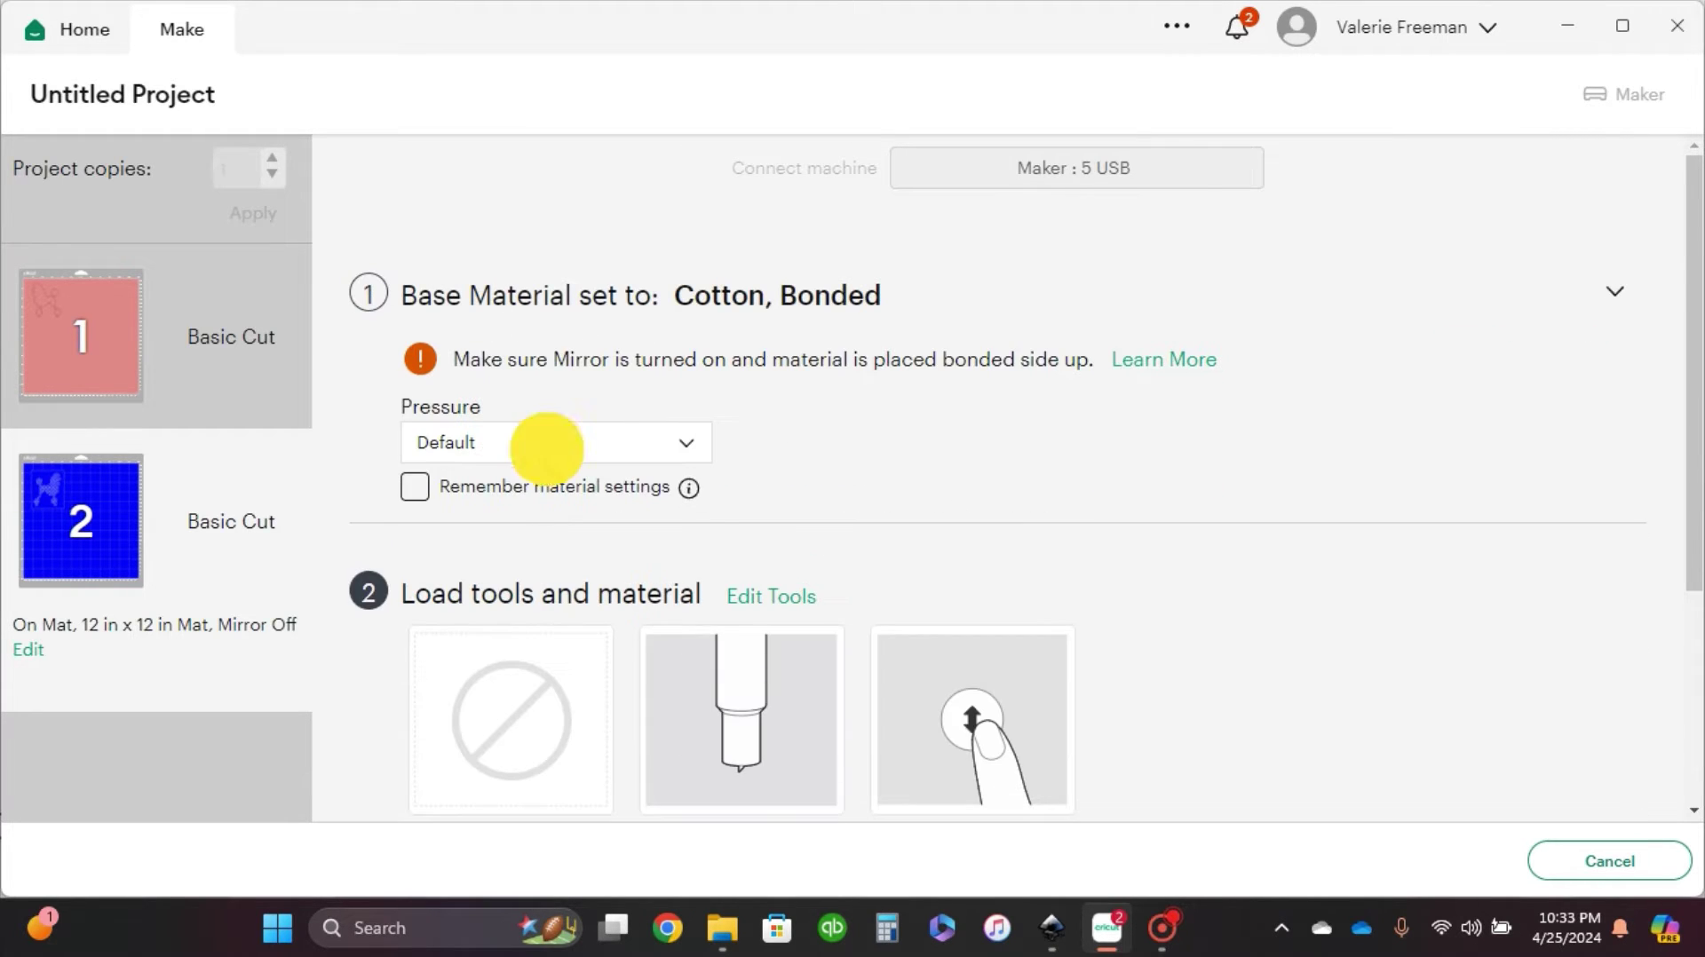
left_click(923, 471)
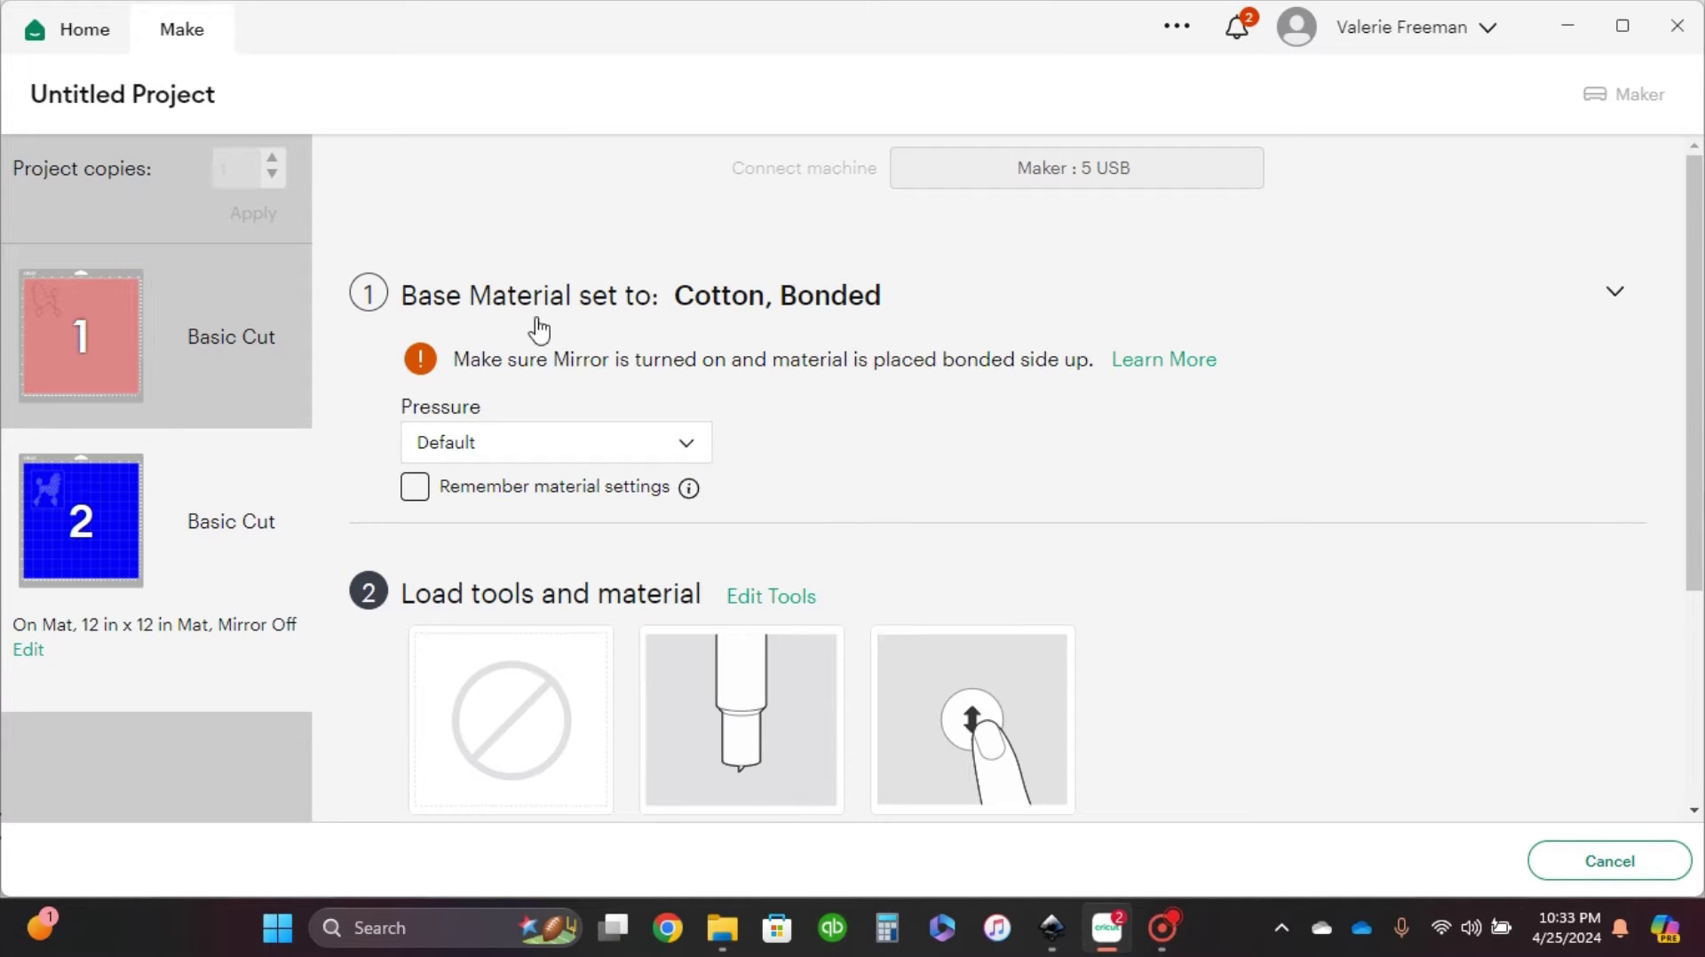
left_click(1613, 291)
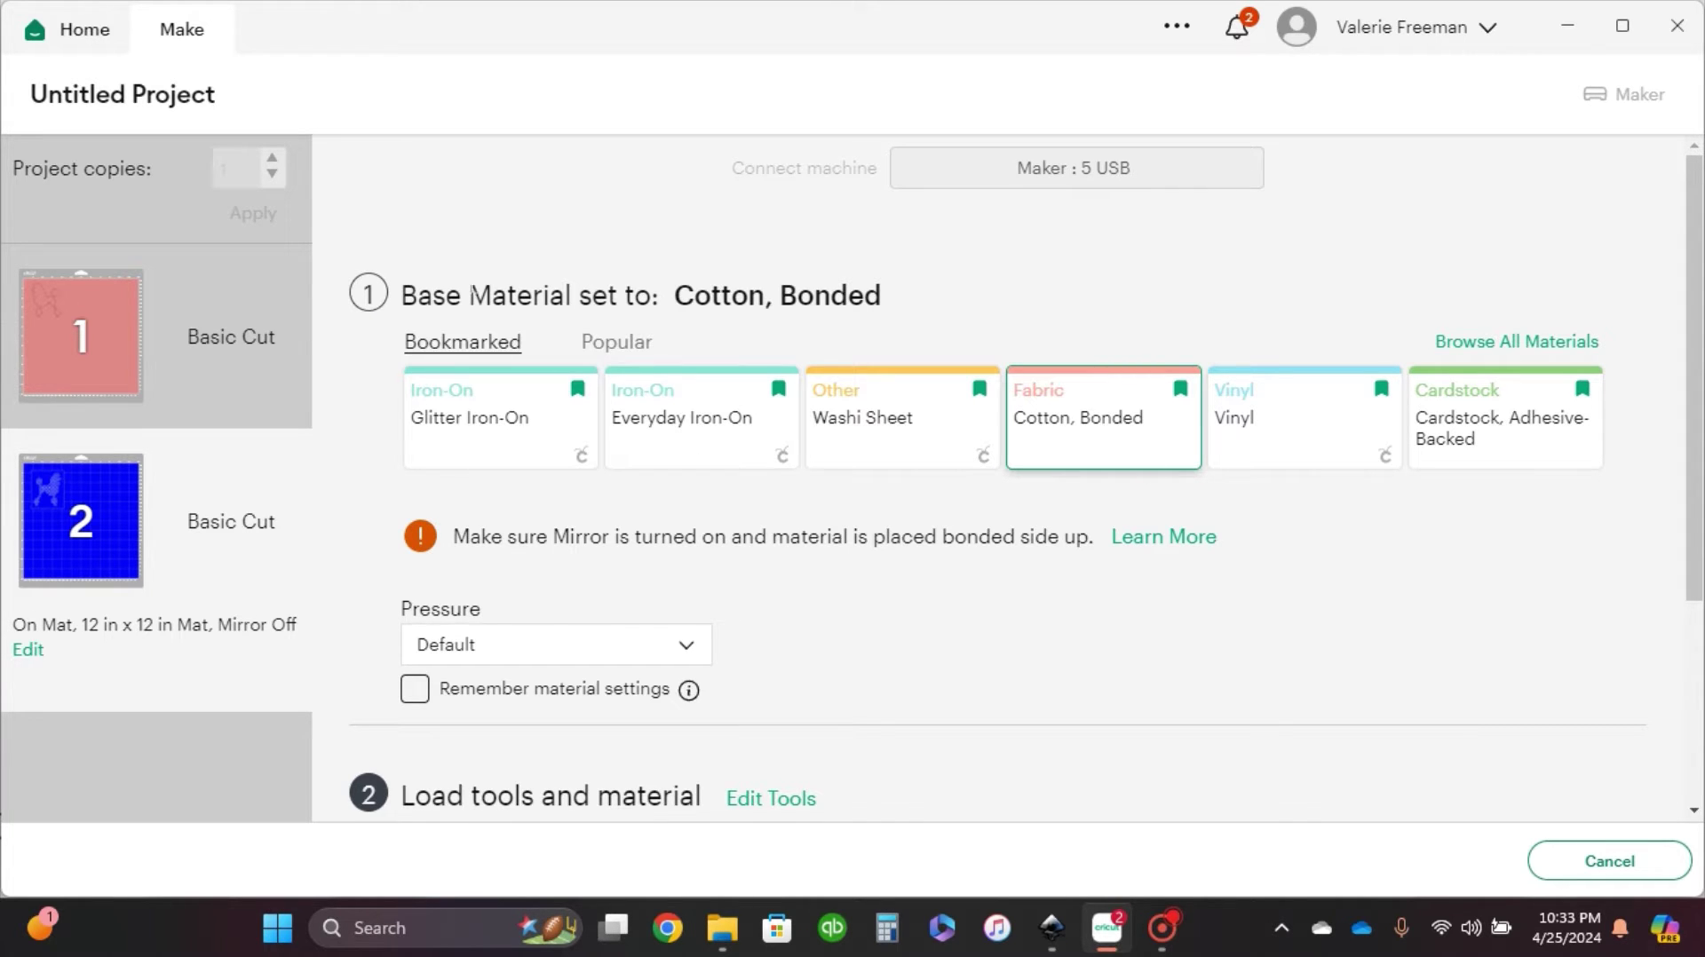
- Switch to mat 1 and set its base material to the bookmarked Glitter Iron-On
left_click(106, 362)
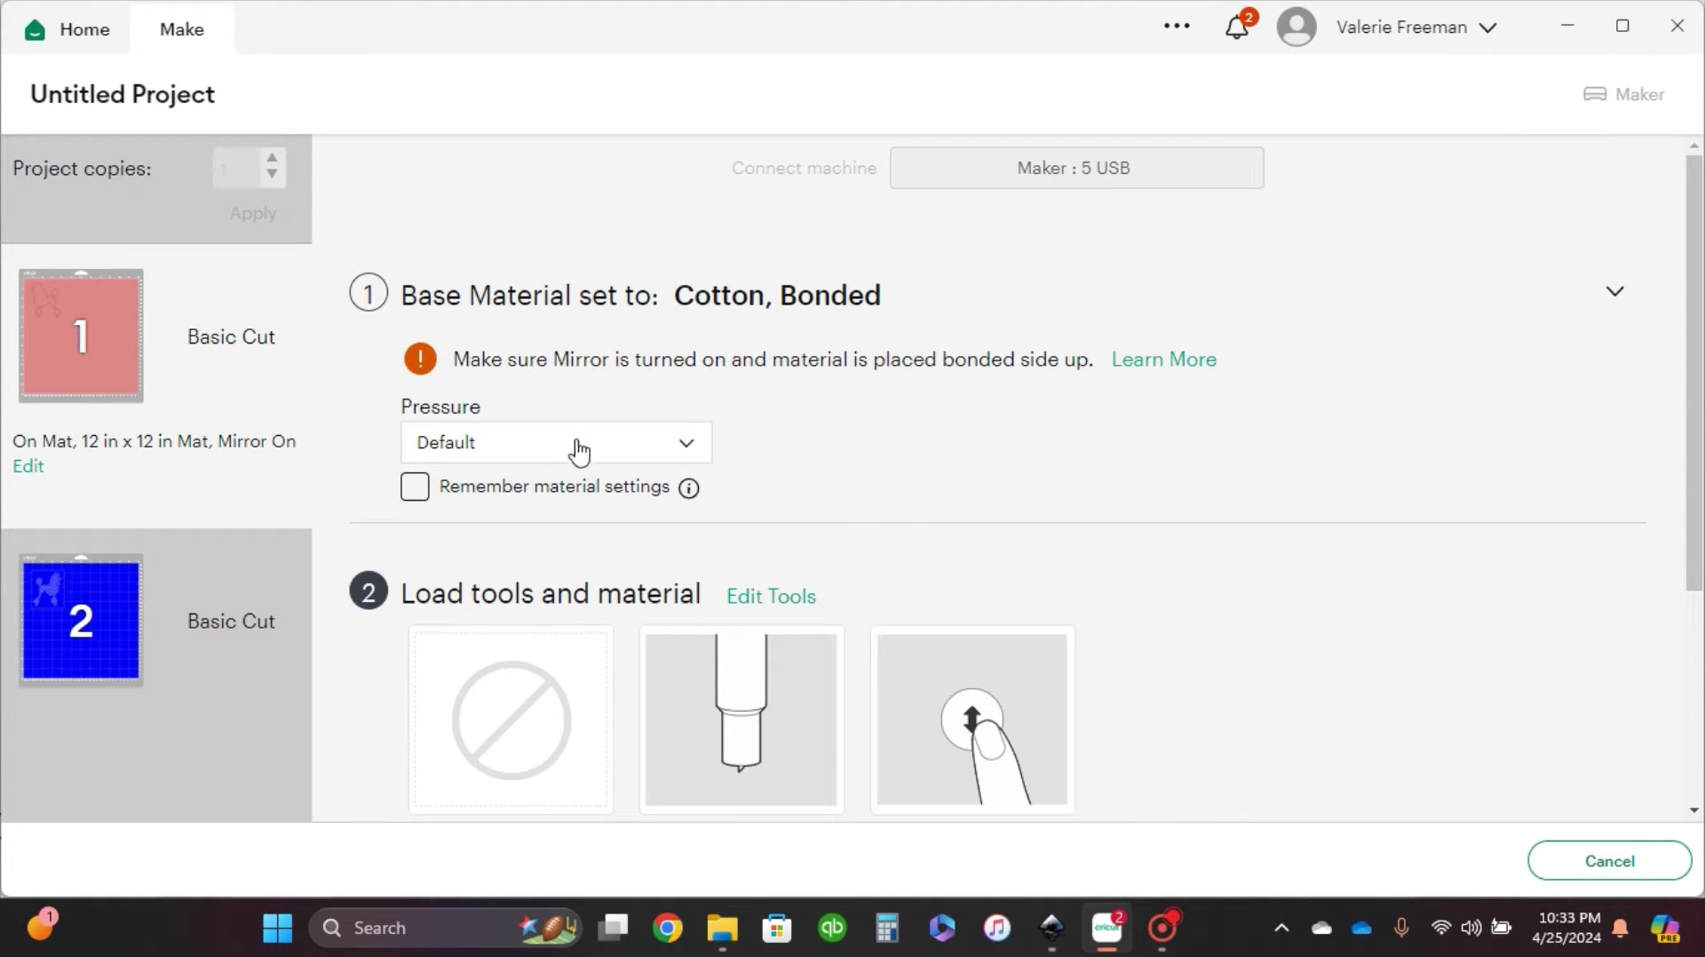
left_click(579, 453)
left_click(639, 293)
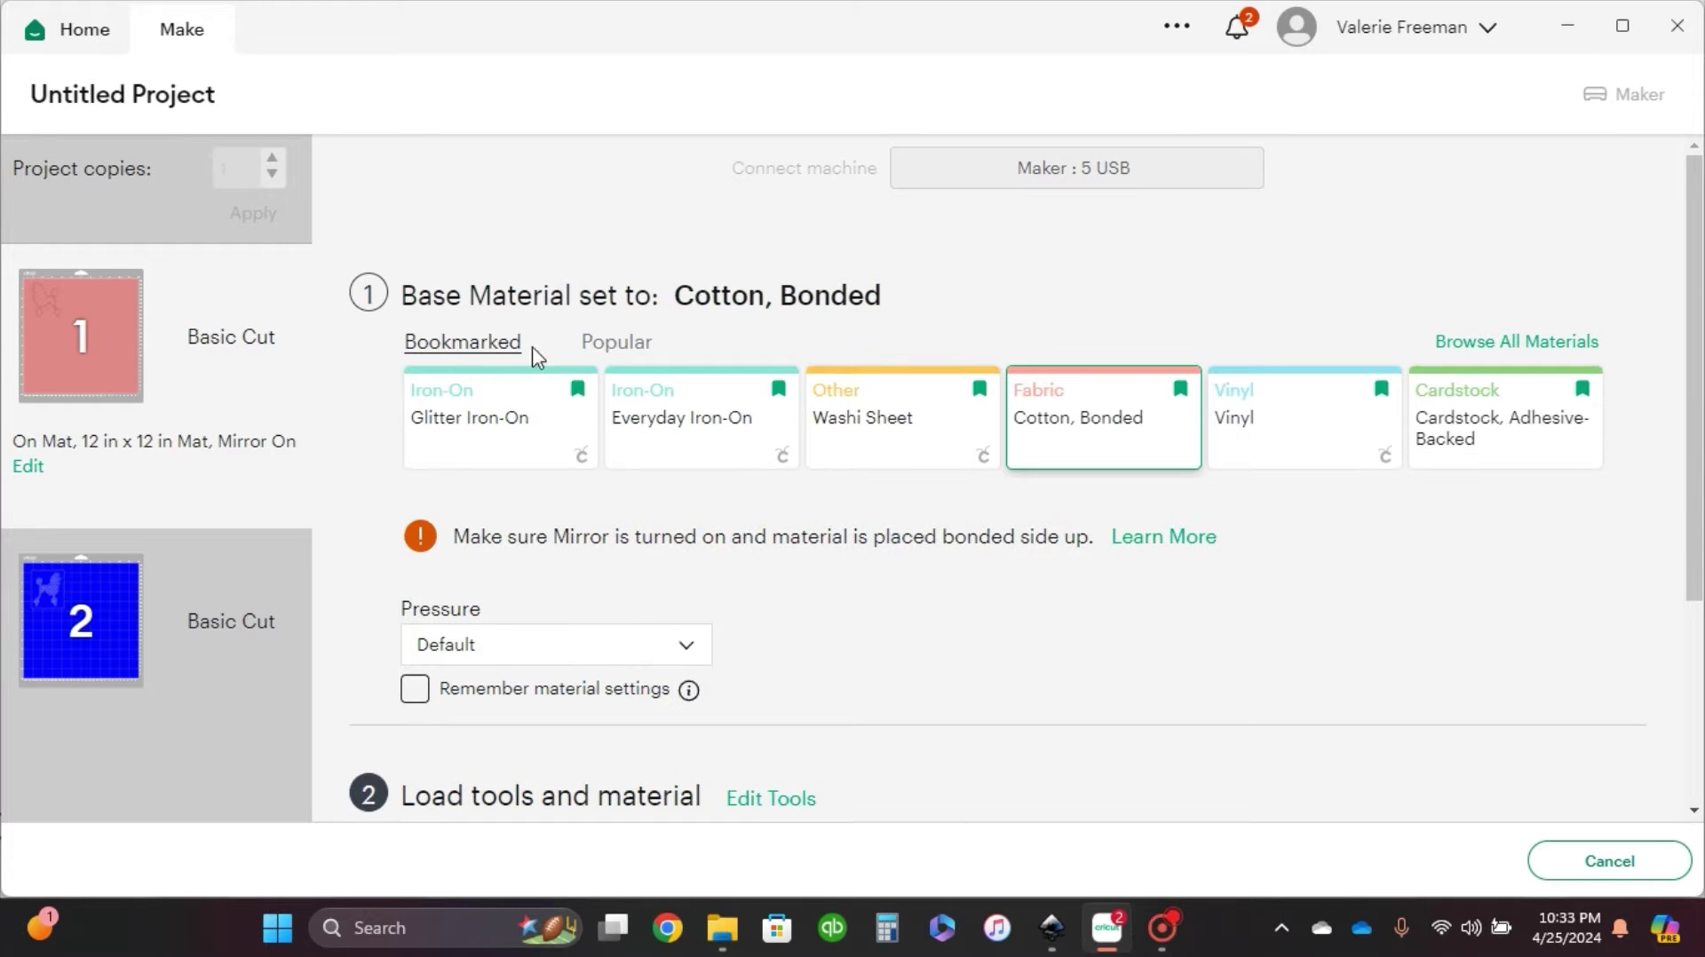
left_click(506, 422)
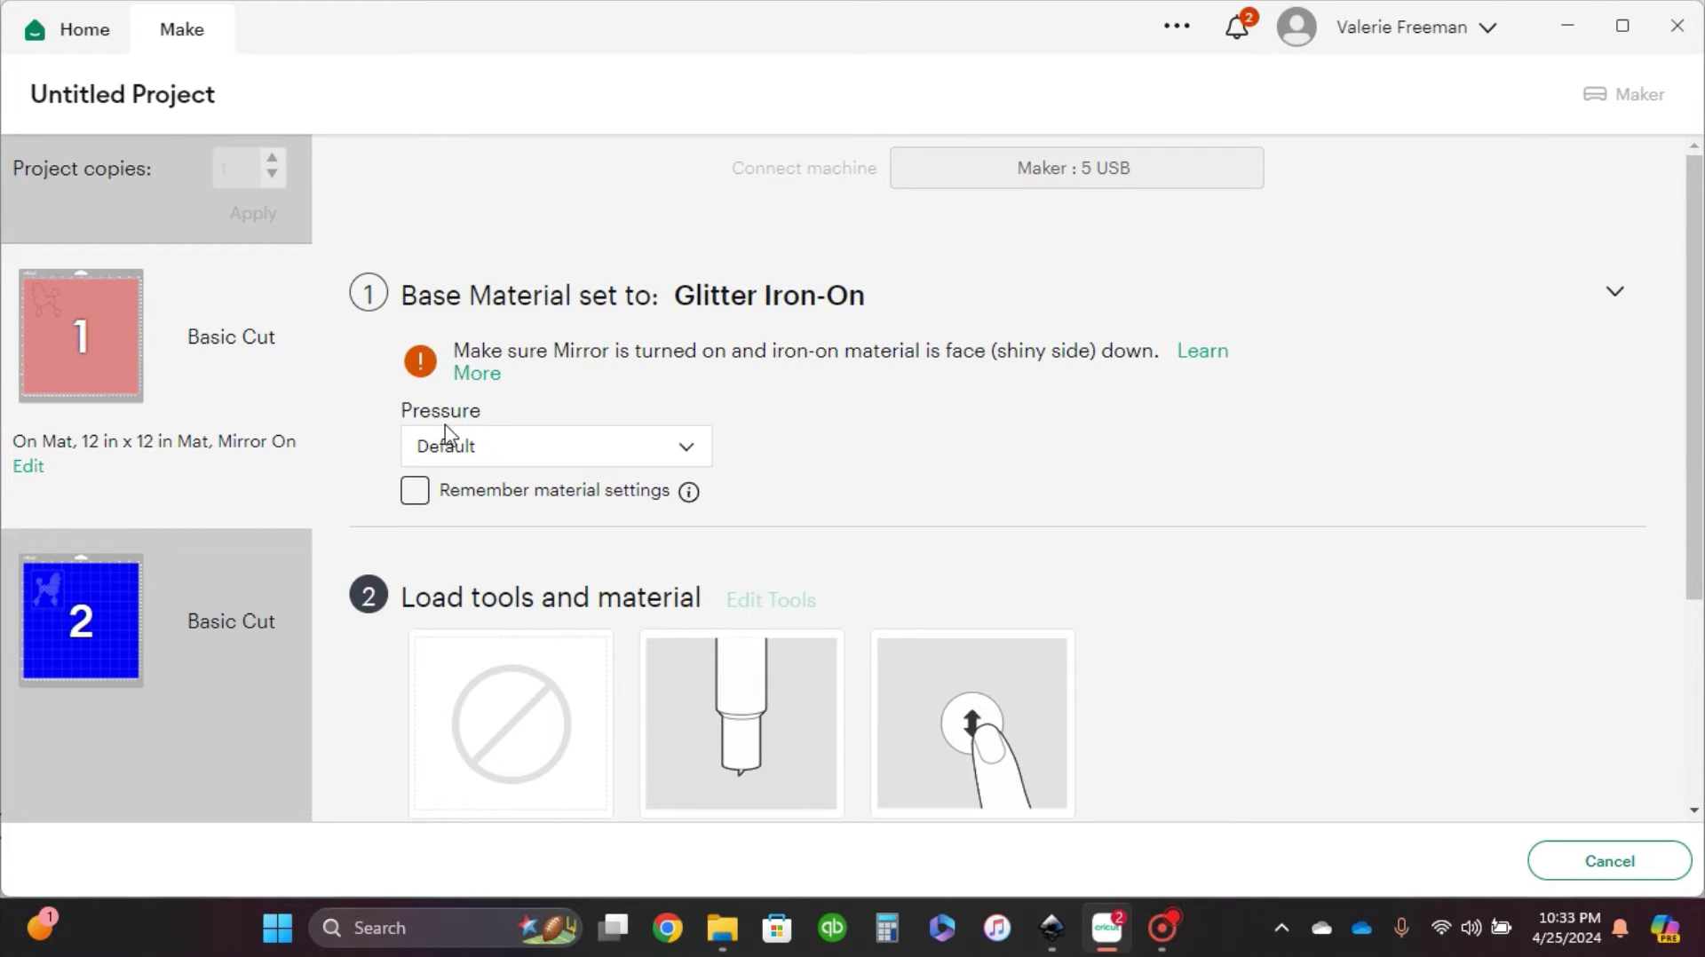